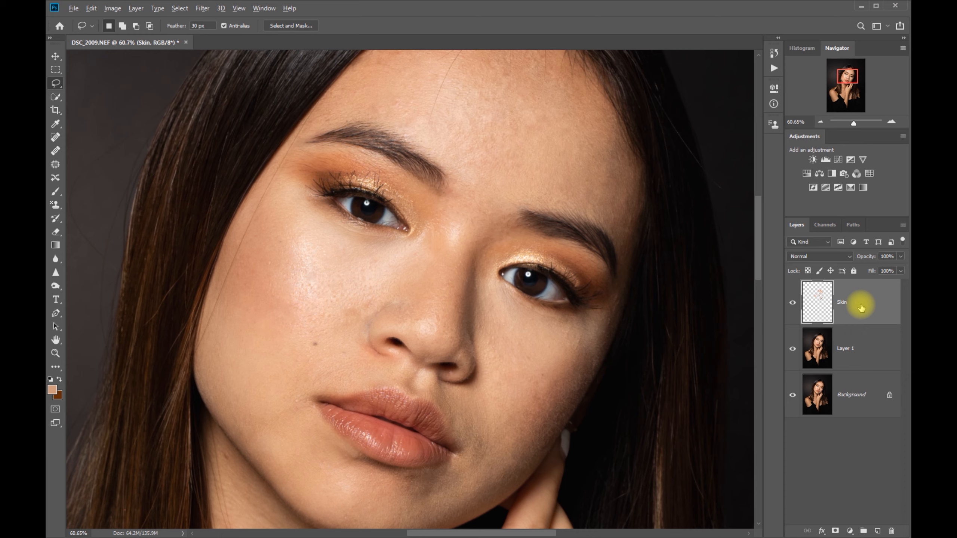
Step: Stamp all visible layers into a new merged layer on top and name it Combo 1
{"action": "key", "text": "ctrl+alt+shift+e"}
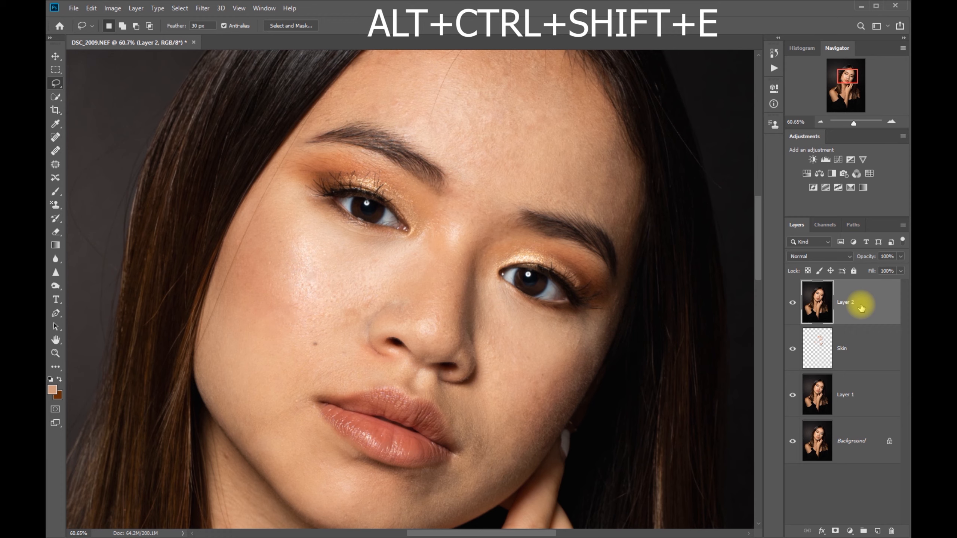
{"action": "double_click", "coordinate": [854, 301]}
{"action": "type", "text": "Combi"}
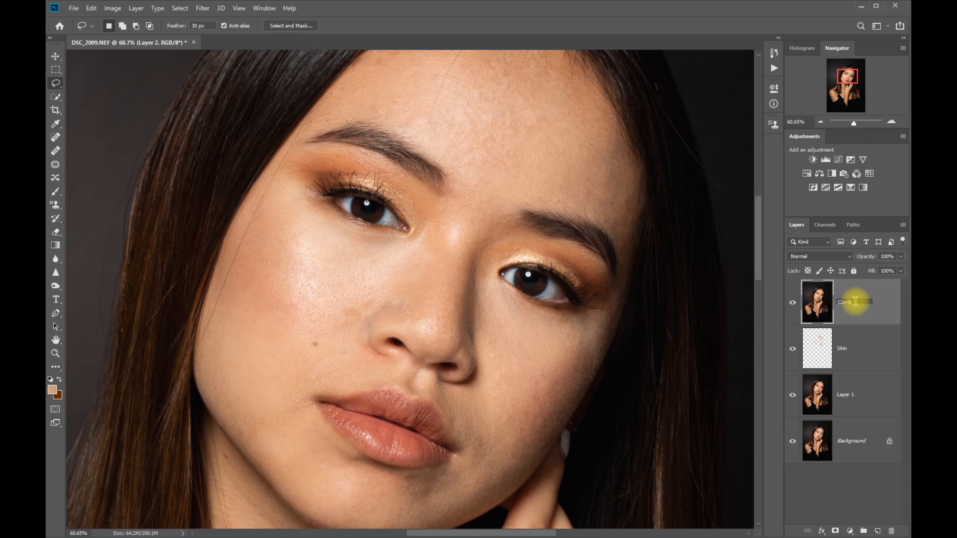
{"action": "type", "text": " 1"}
{"action": "key", "text": "Return"}
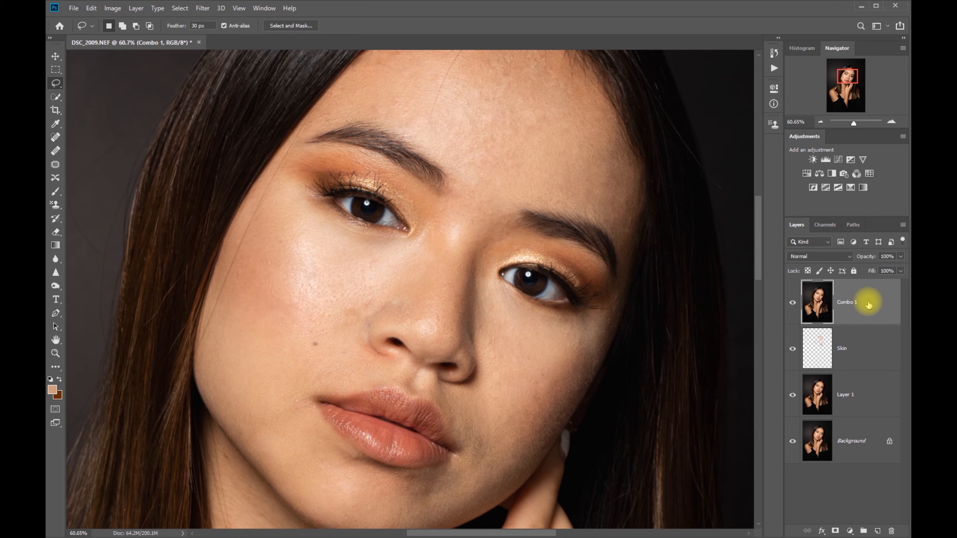
Step: Duplicate the Combo 1 layer twice and rename the lower copy as Blur
{"action": "key", "text": "ctrl+j"}
{"action": "key", "text": "ctrl+j"}
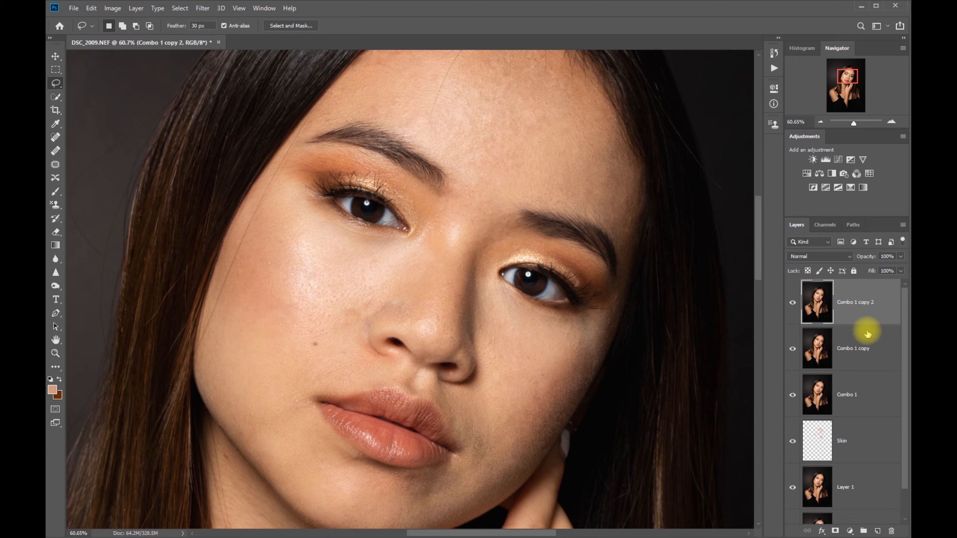
{"action": "double_click", "coordinate": [860, 350]}
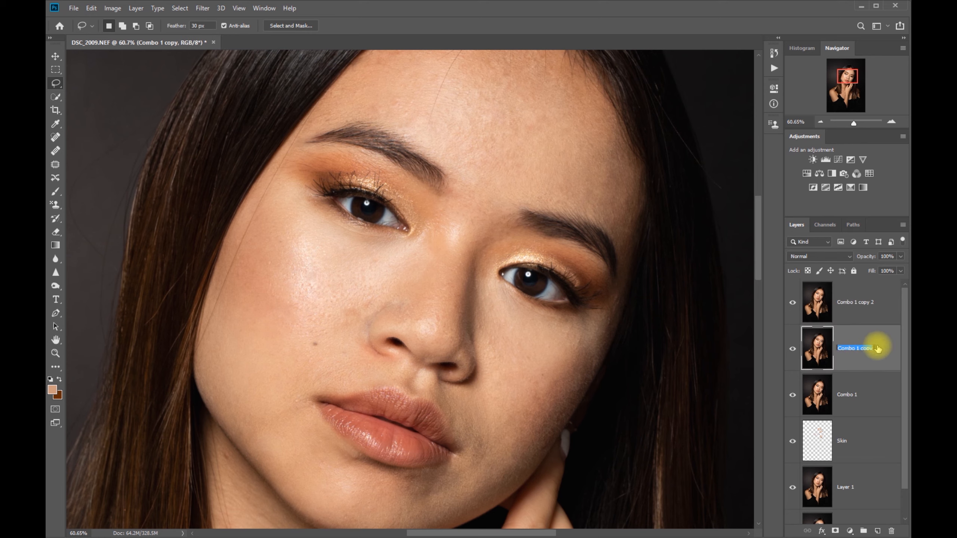
{"action": "type", "text": "Blur"}
Step: Rename the topmost Combo 1 copy as Text, select the Blur layer, and hide the Text layer
{"action": "double_click", "coordinate": [862, 302]}
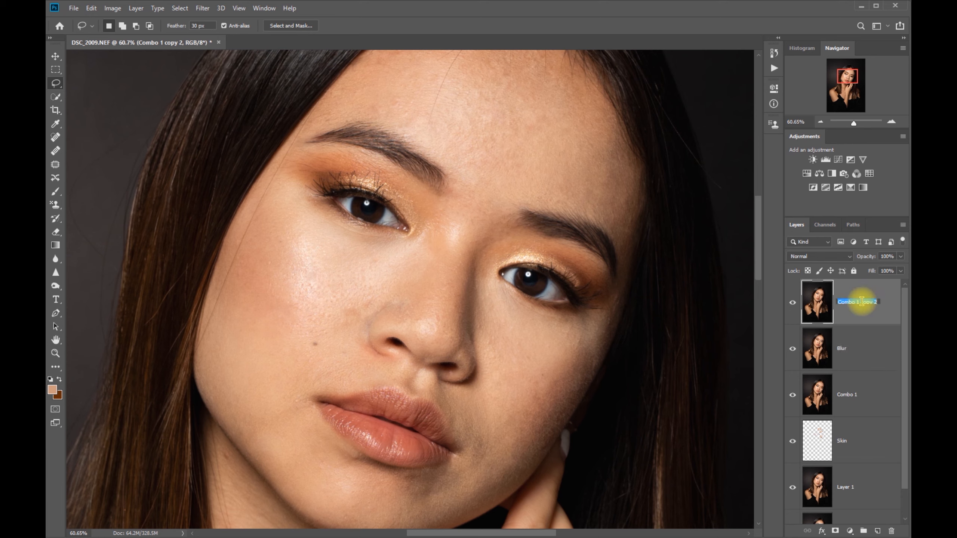
{"action": "type", "text": "Text"}
{"action": "left_click", "coordinate": [862, 344]}
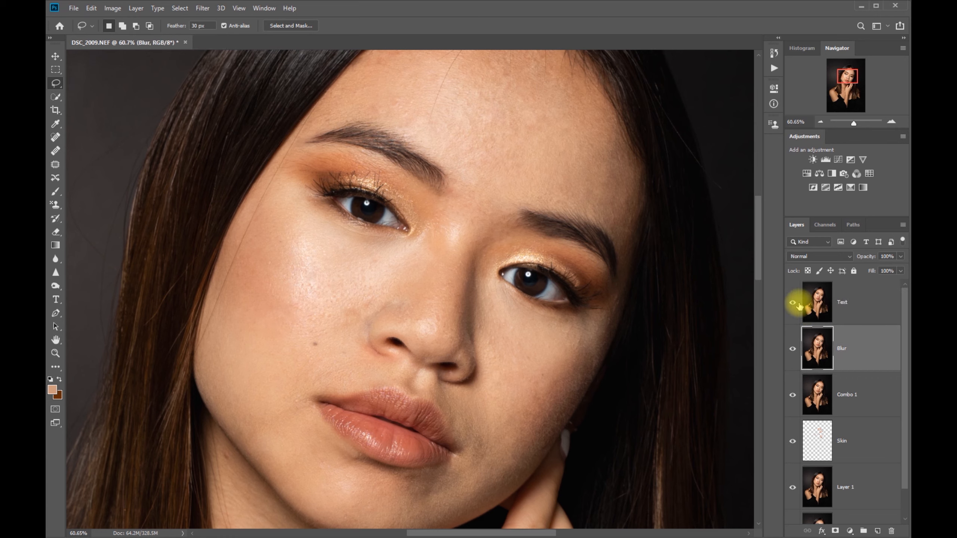
{"action": "left_click", "coordinate": [794, 302]}
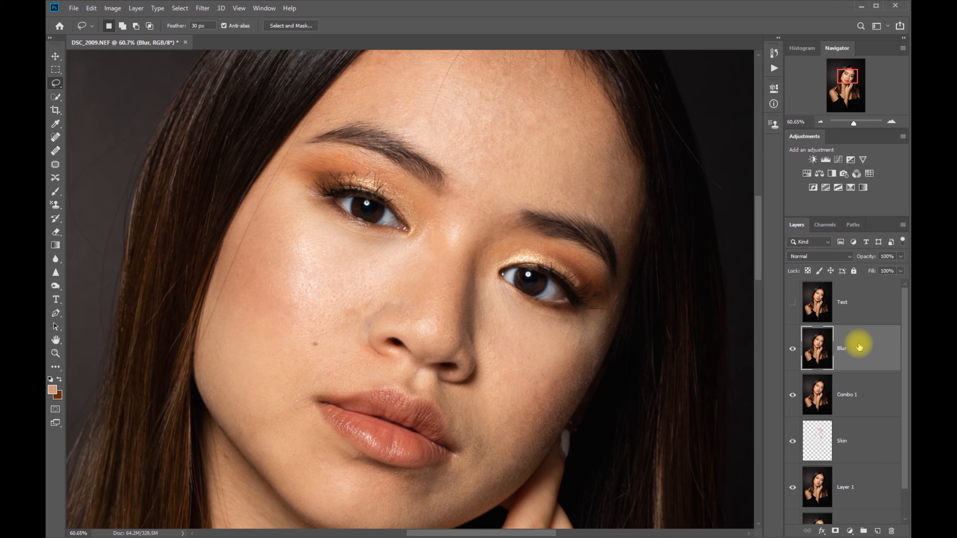
Step: Assign Ctrl+G as the keyboard shortcut for the Gaussian Blur filter command
{"action": "left_click", "coordinate": [91, 9]}
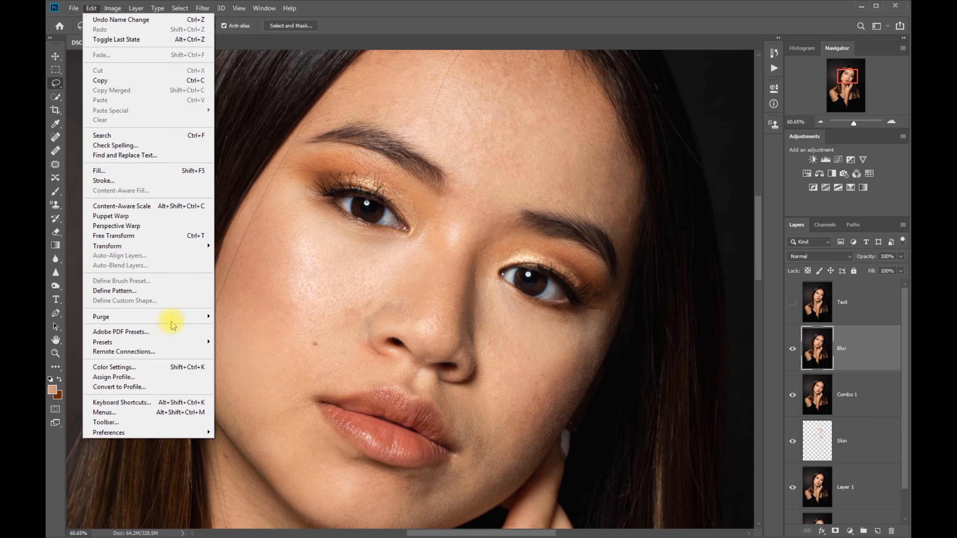
{"action": "left_click", "coordinate": [148, 405]}
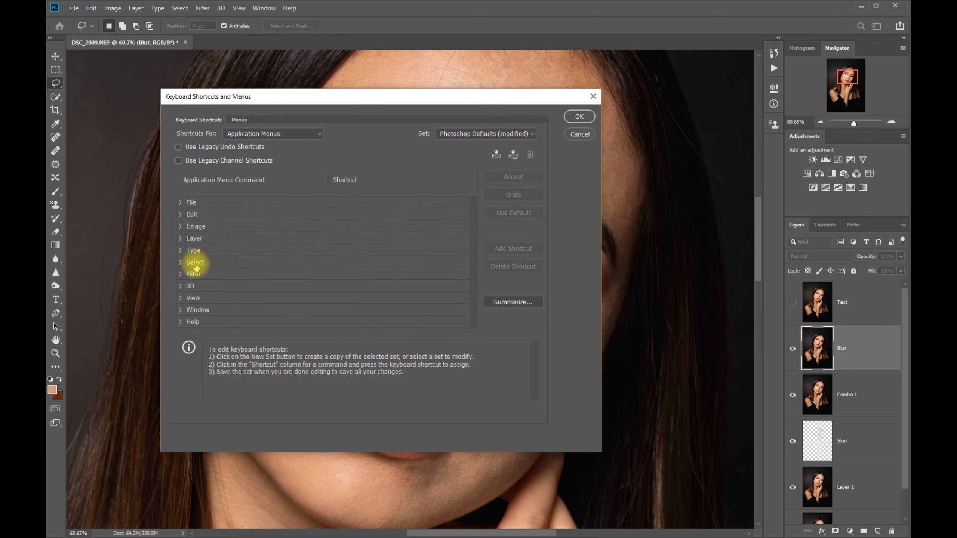
{"action": "left_click", "coordinate": [182, 276]}
{"action": "scroll", "coordinate": [280, 293], "scroll_direction": "down", "scroll_amount": 1}
{"action": "scroll", "coordinate": [279, 293], "scroll_direction": "down", "scroll_amount": 3}
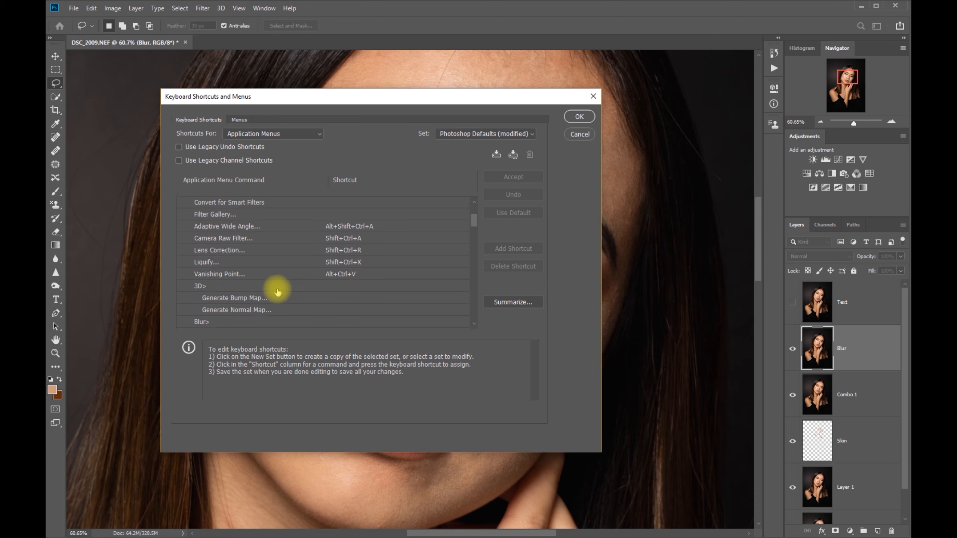
{"action": "scroll", "coordinate": [278, 293], "scroll_direction": "down", "scroll_amount": 1}
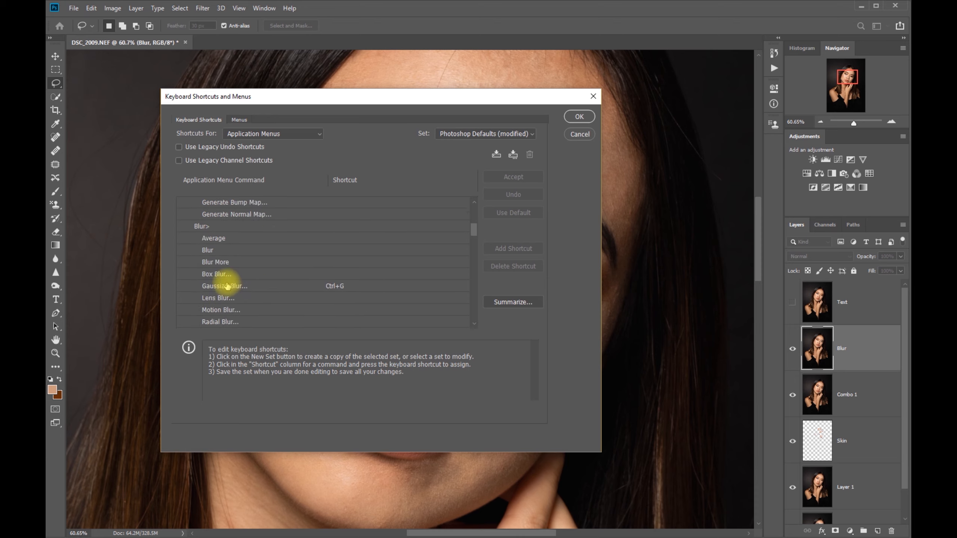
{"action": "left_click", "coordinate": [225, 286]}
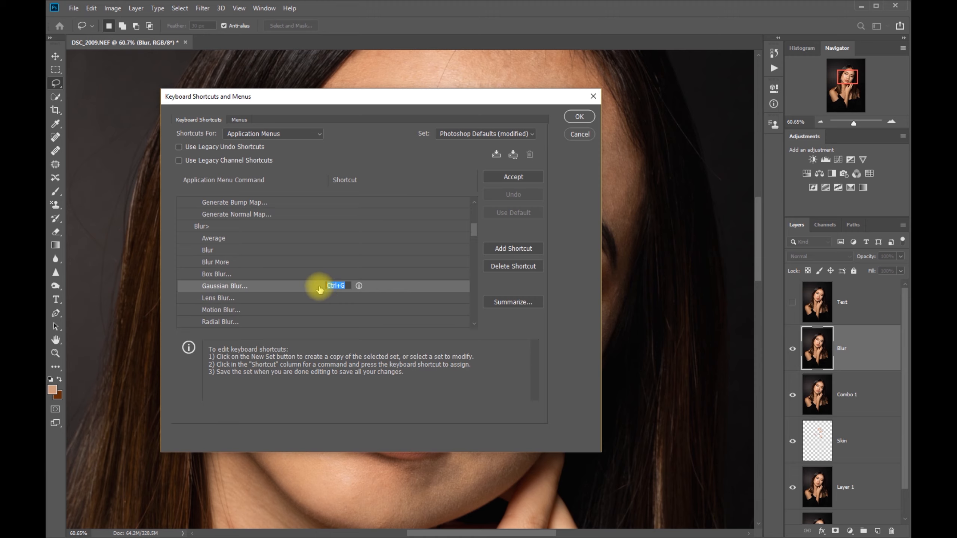
{"action": "key", "text": "BackSpace"}
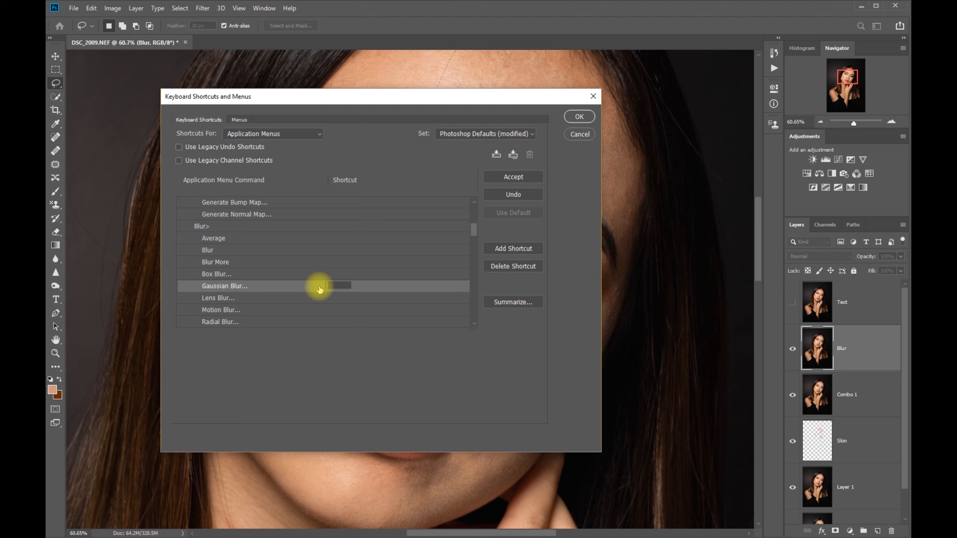
{"action": "key", "text": "ctrl+g"}
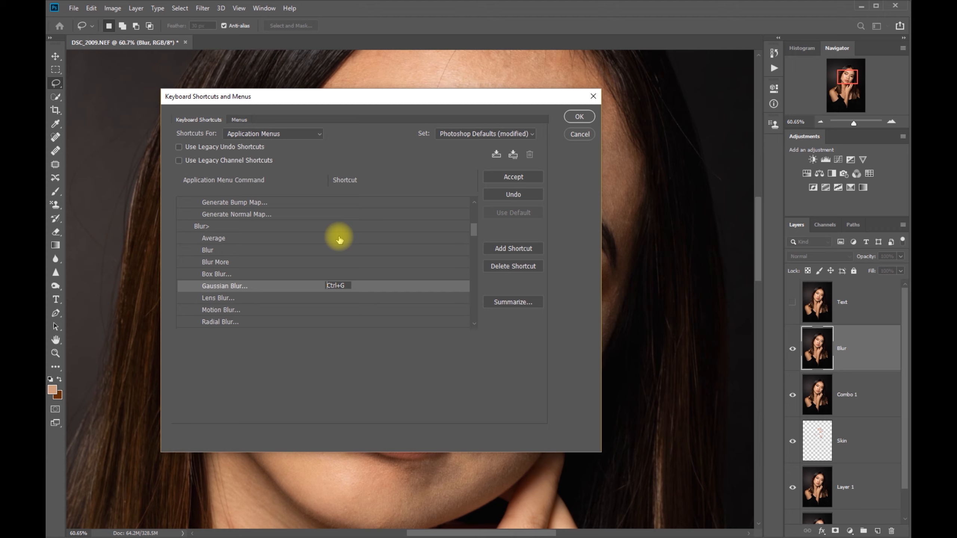
{"action": "left_click", "coordinate": [581, 117]}
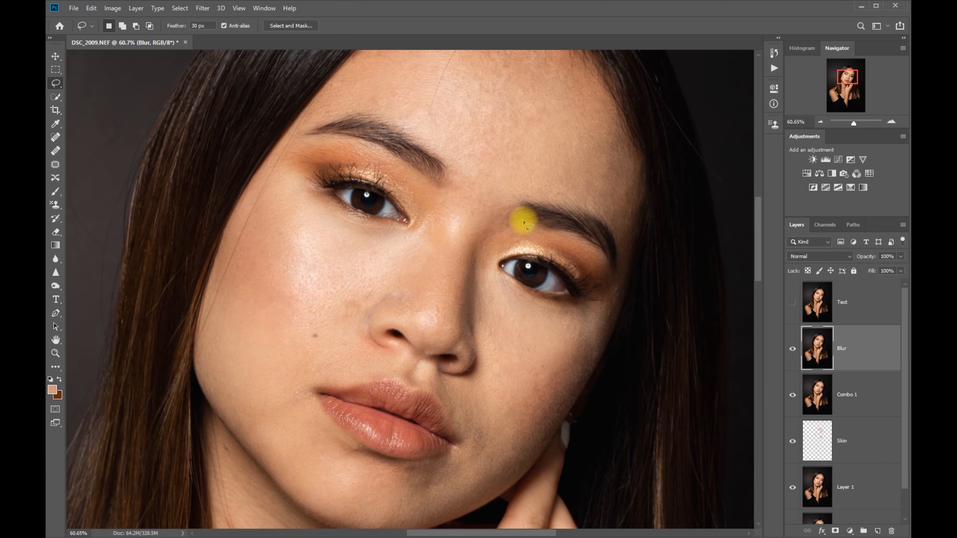
Step: Apply a Gaussian Blur with a radius of 9.6 pixels to the Blur layer
{"action": "key", "text": "F2"}
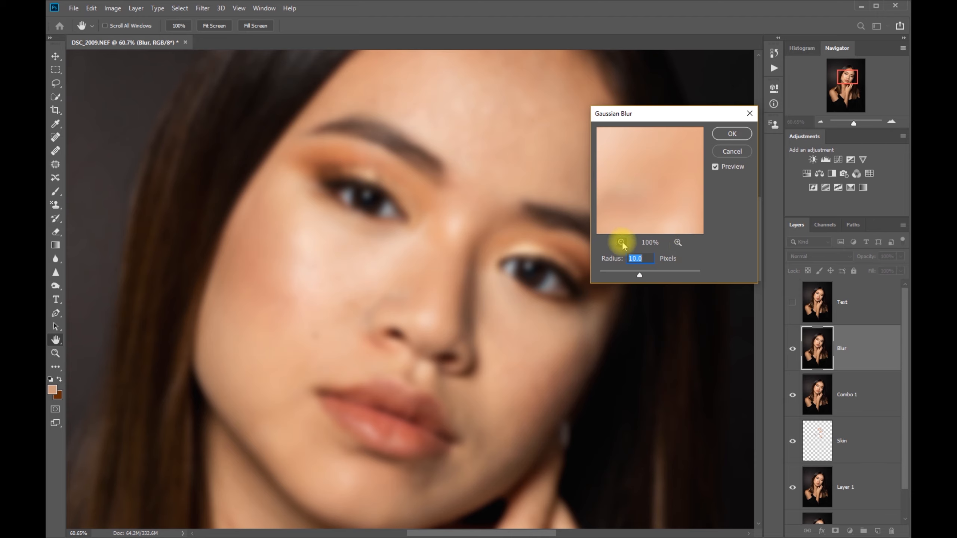
{"action": "left_click", "coordinate": [622, 242]}
{"action": "left_click", "coordinate": [622, 242]}
{"action": "left_click", "coordinate": [622, 243]}
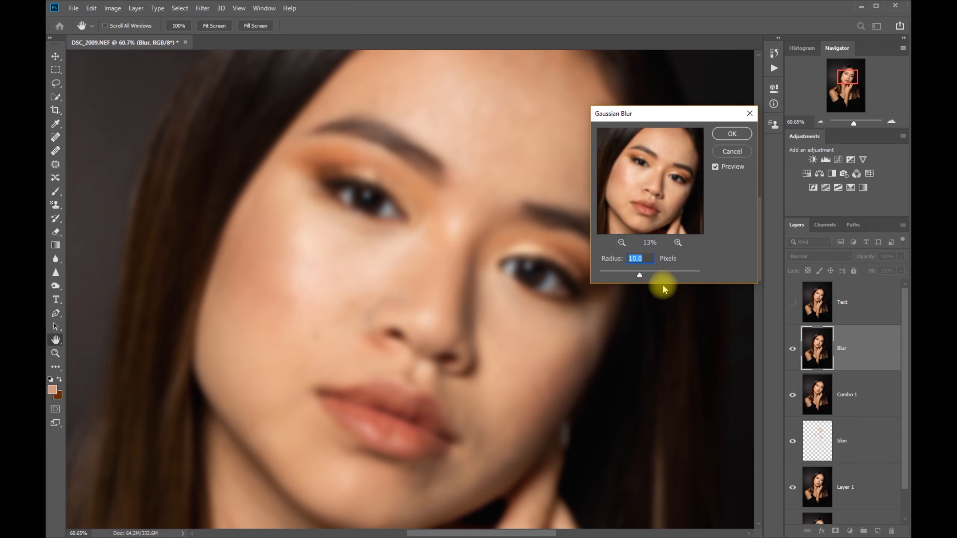
{"action": "left_click_drag", "start_coordinate": [639, 275], "coordinate": [621, 276]}
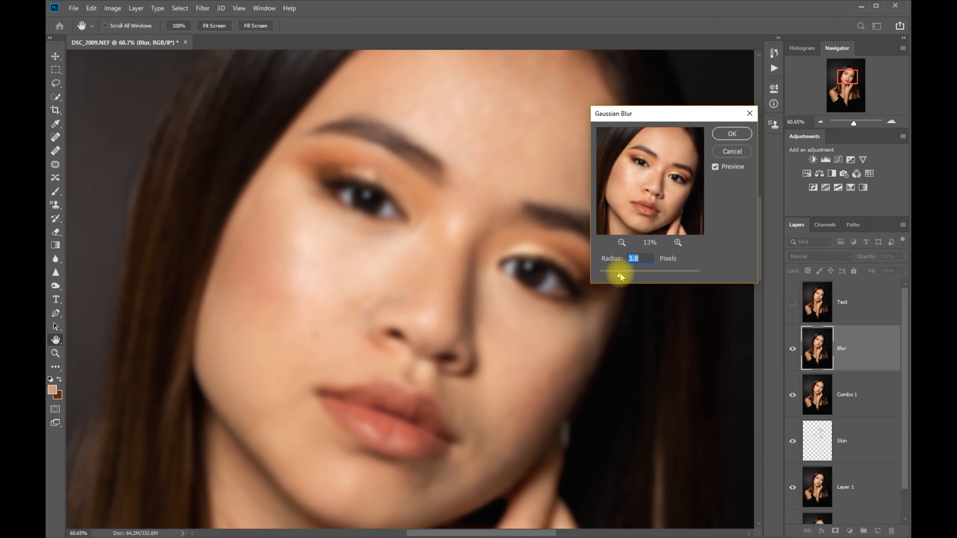
{"action": "left_click_drag", "start_coordinate": [629, 274], "coordinate": [632, 275]}
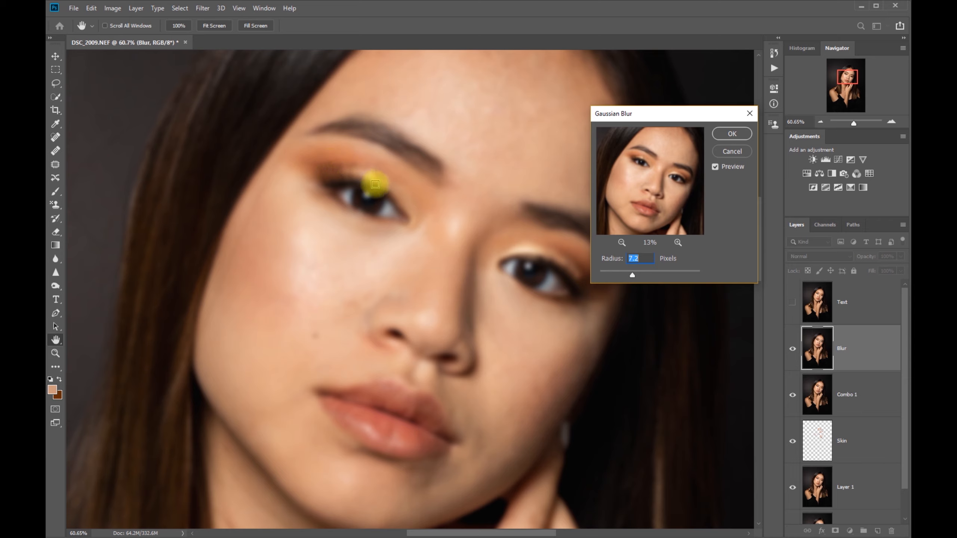
{"action": "mouse_move", "coordinate": [633, 277]}
{"action": "left_mouse_down"}
{"action": "mouse_move", "coordinate": [623, 277]}
{"action": "mouse_move", "coordinate": [652, 278]}
{"action": "mouse_move", "coordinate": [637, 277]}
{"action": "left_mouse_up"}
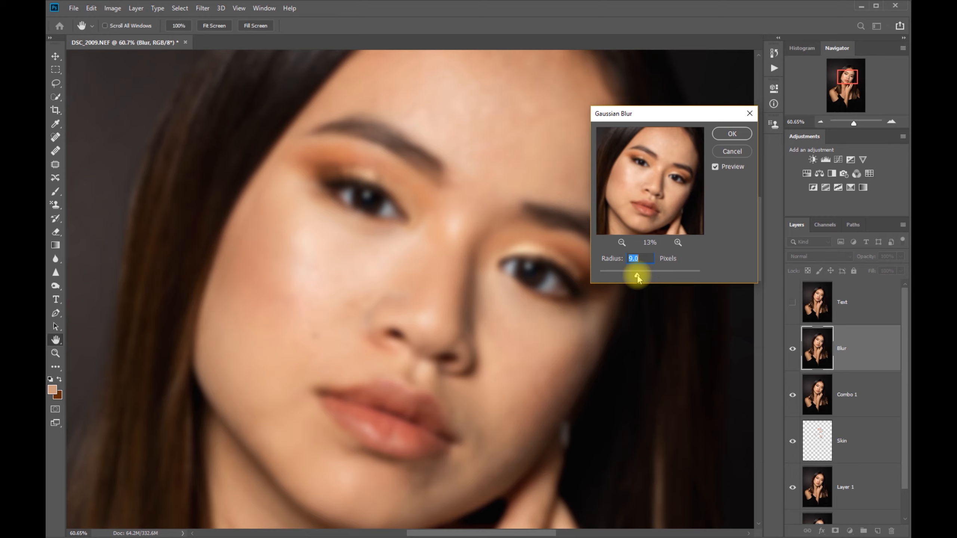
{"action": "left_click_drag", "start_coordinate": [637, 278], "coordinate": [639, 278]}
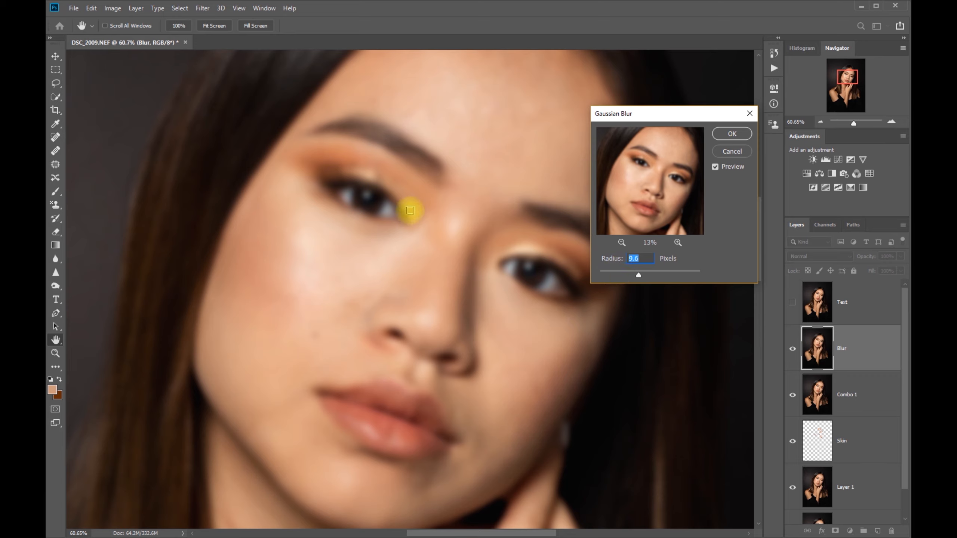
{"action": "left_click", "coordinate": [732, 134]}
{"action": "key", "text": "l"}
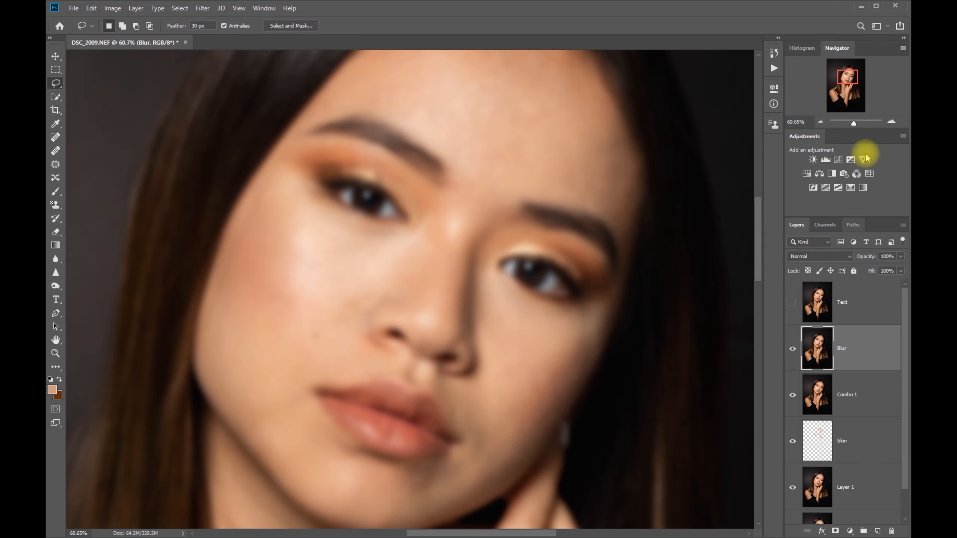
Step: Select the Text layer and make it visible
{"action": "left_click_drag", "start_coordinate": [854, 124], "coordinate": [853, 125]}
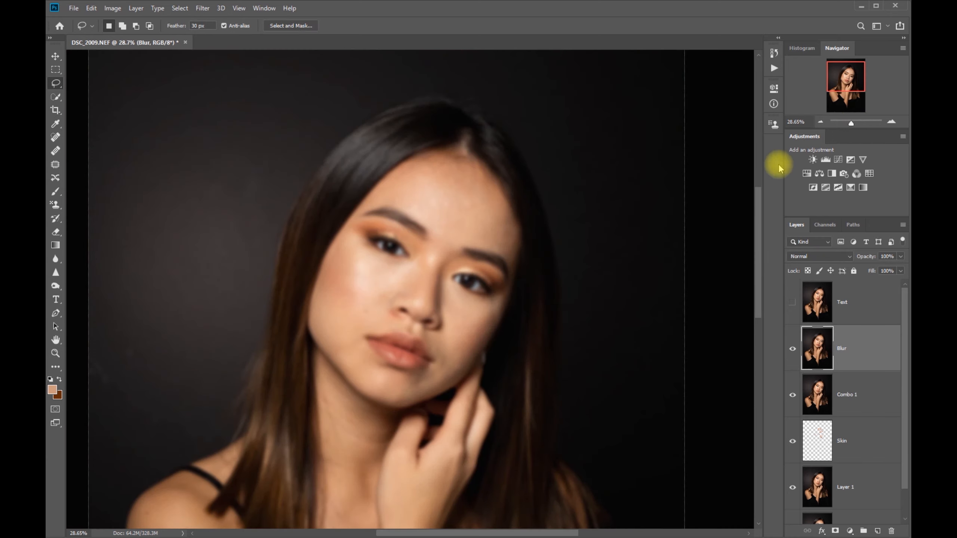
{"action": "left_click_drag", "start_coordinate": [848, 79], "coordinate": [848, 84]}
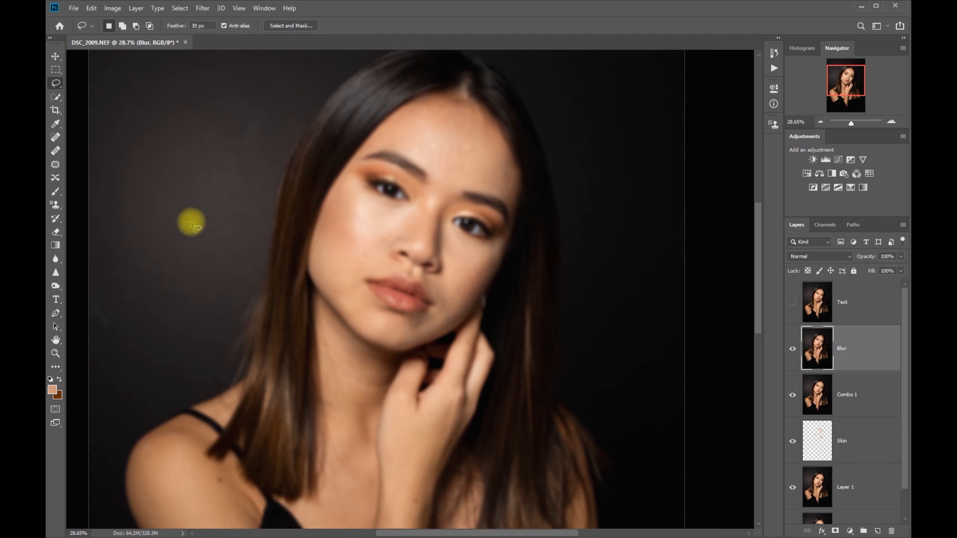
{"action": "left_click_drag", "start_coordinate": [837, 87], "coordinate": [835, 87]}
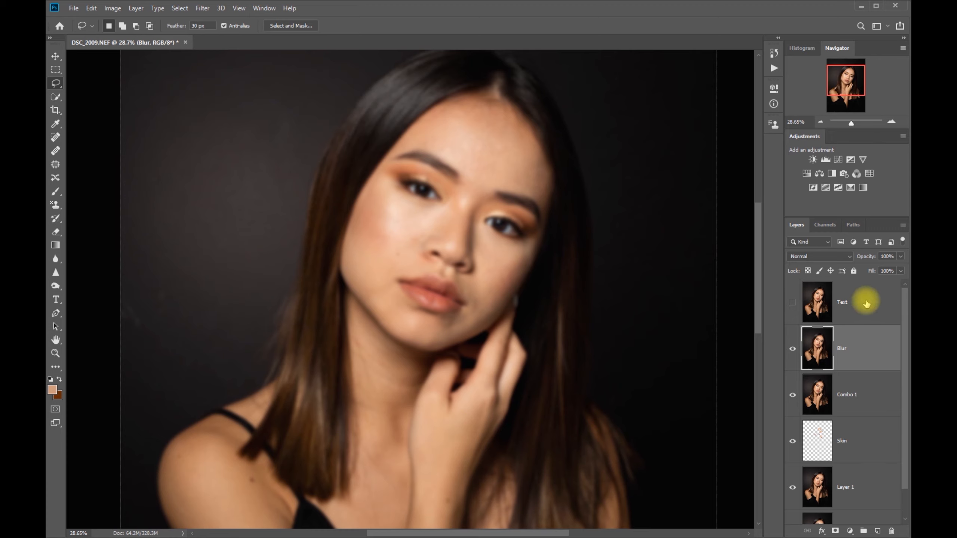
{"action": "left_click", "coordinate": [868, 303]}
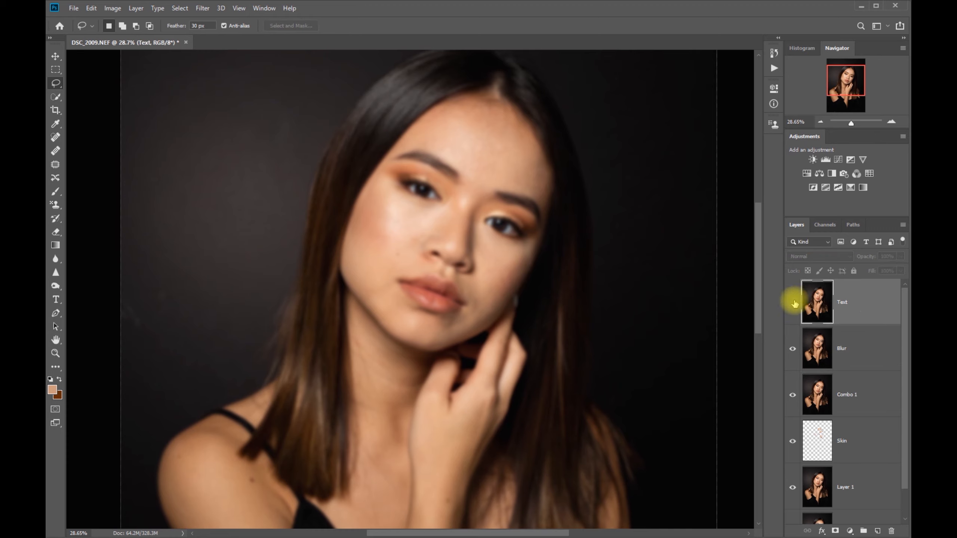
{"action": "left_click", "coordinate": [794, 304]}
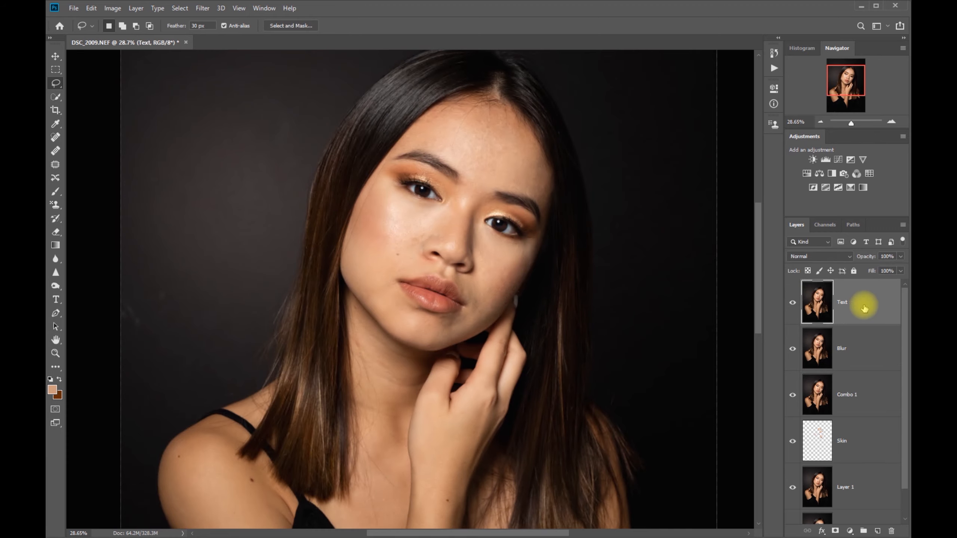
Step: Open Apply Image for the Text layer and choose Blur as the source layer
{"action": "left_click", "coordinate": [112, 8]}
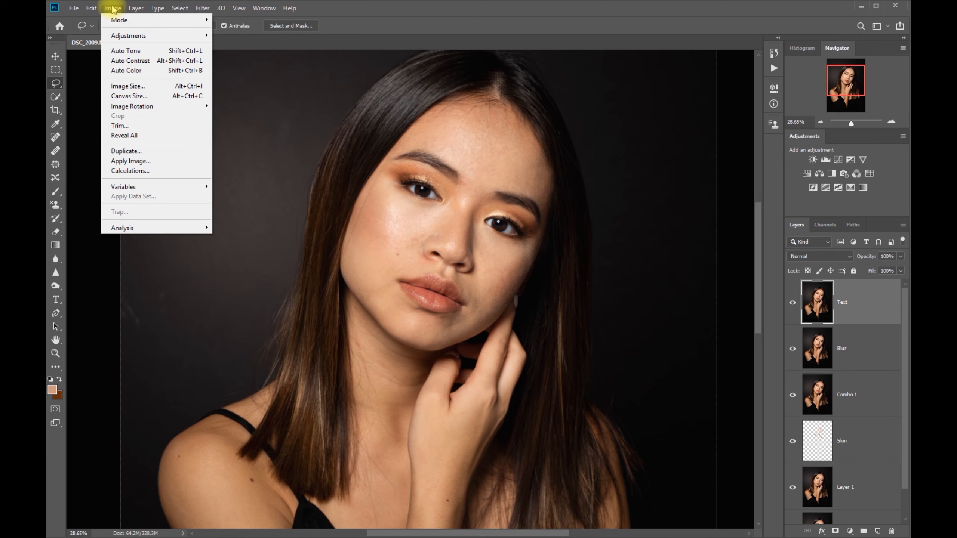
{"action": "left_click", "coordinate": [163, 162]}
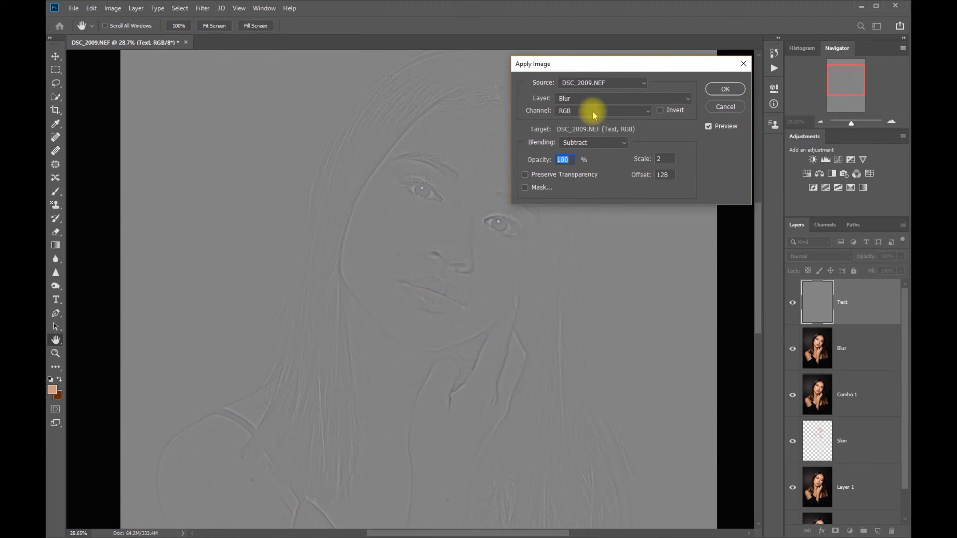
{"action": "left_click", "coordinate": [605, 99]}
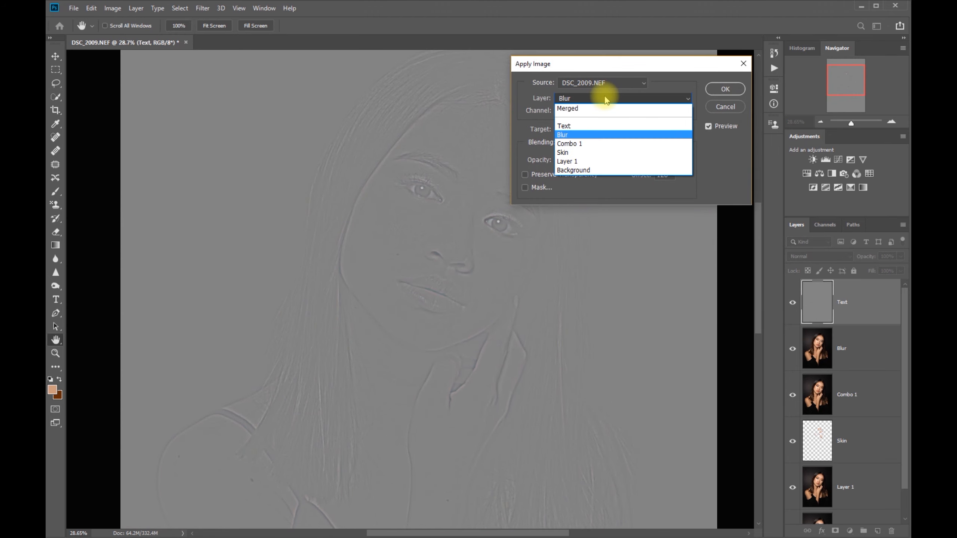
{"action": "left_click", "coordinate": [588, 135]}
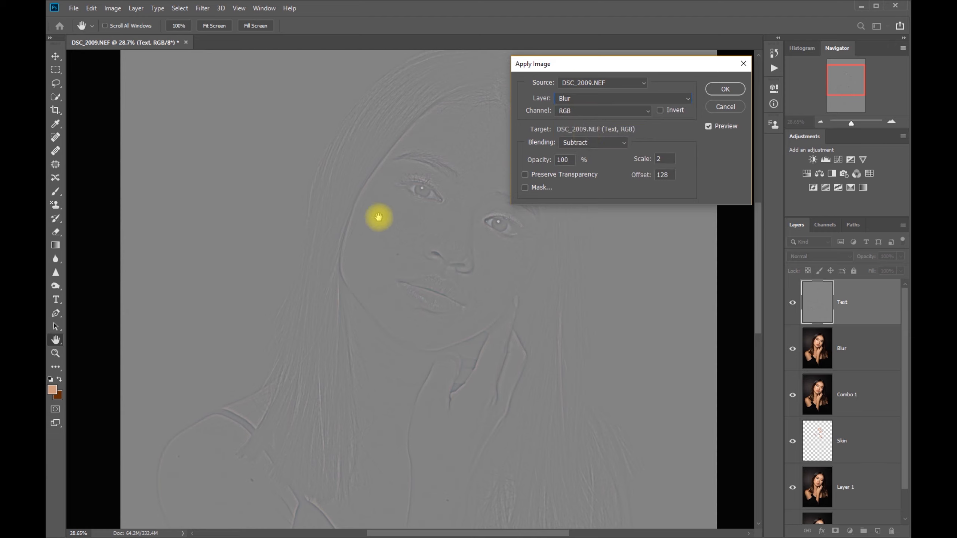
Step: Try the Text and Background layers as the Apply Image source layer
{"action": "left_click", "coordinate": [611, 99]}
{"action": "left_click", "coordinate": [585, 119]}
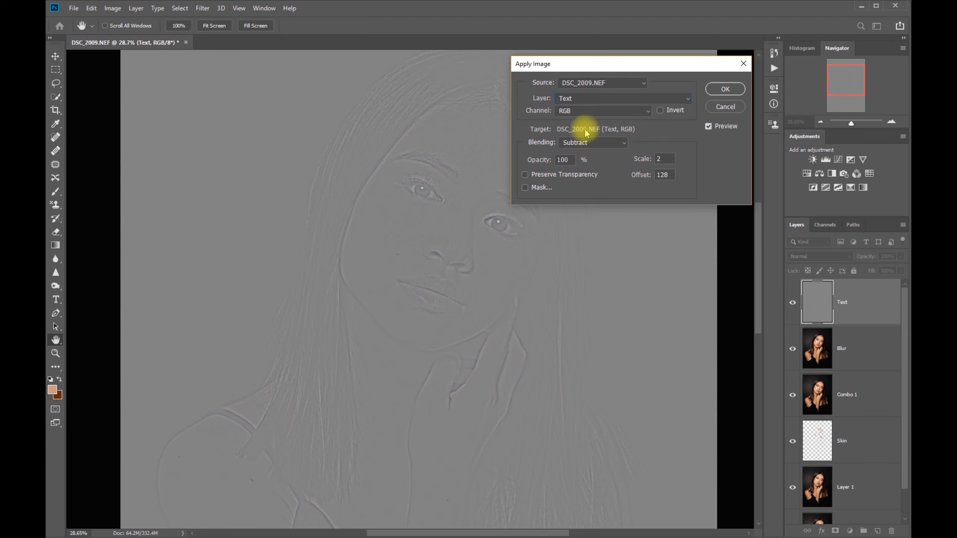
{"action": "left_click", "coordinate": [608, 98]}
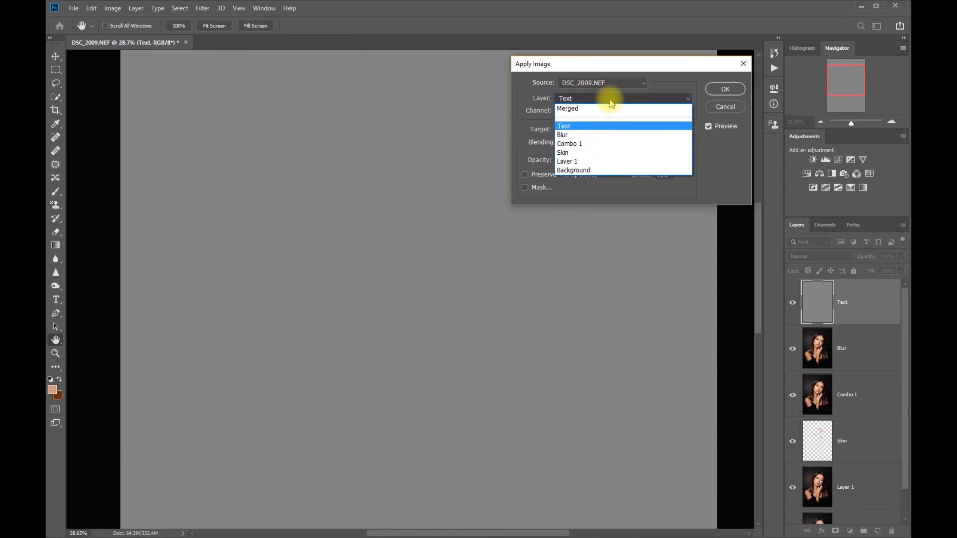
{"action": "left_click", "coordinate": [603, 170]}
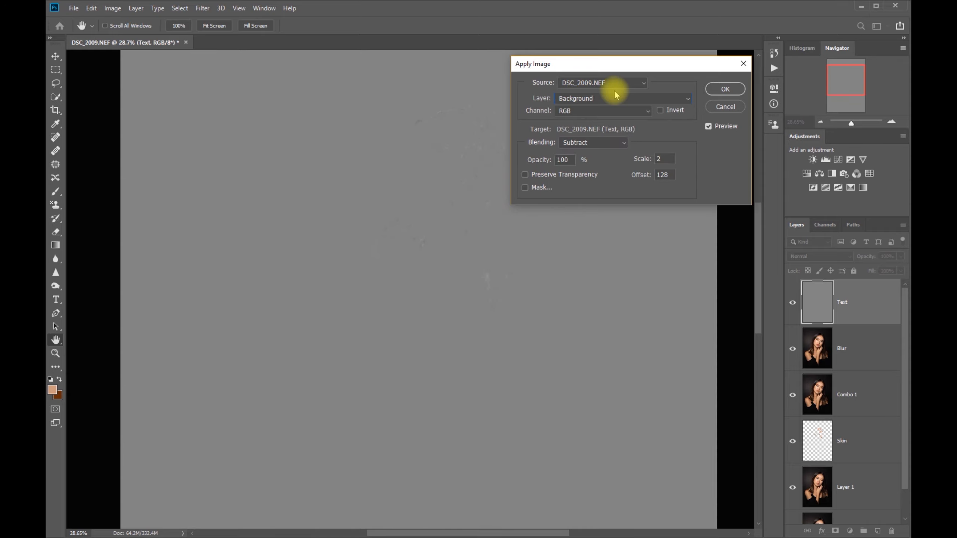
Step: Choose Blur as the source layer and apply the image to the Text layer with Subtract blending, scale 2 and offset 128
{"action": "left_click", "coordinate": [605, 100]}
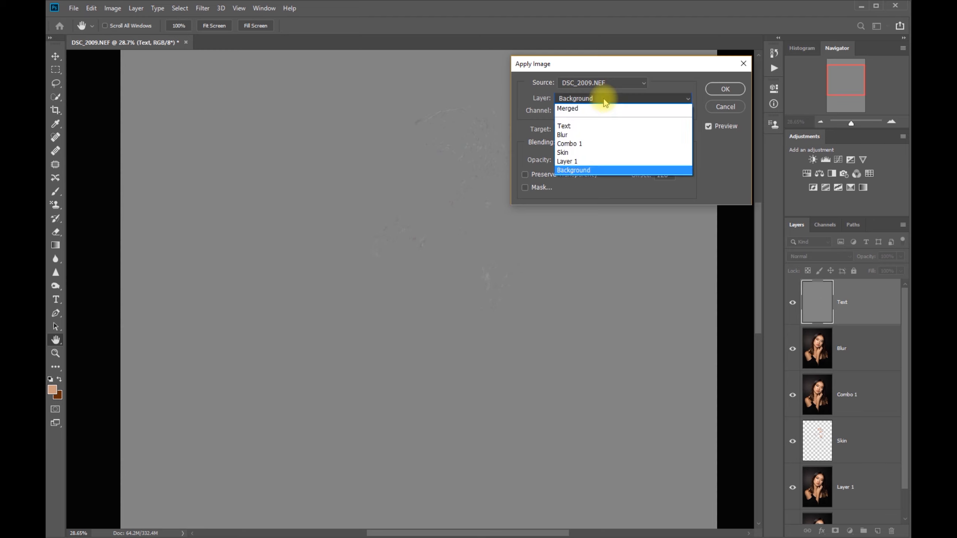
{"action": "left_click", "coordinate": [586, 136]}
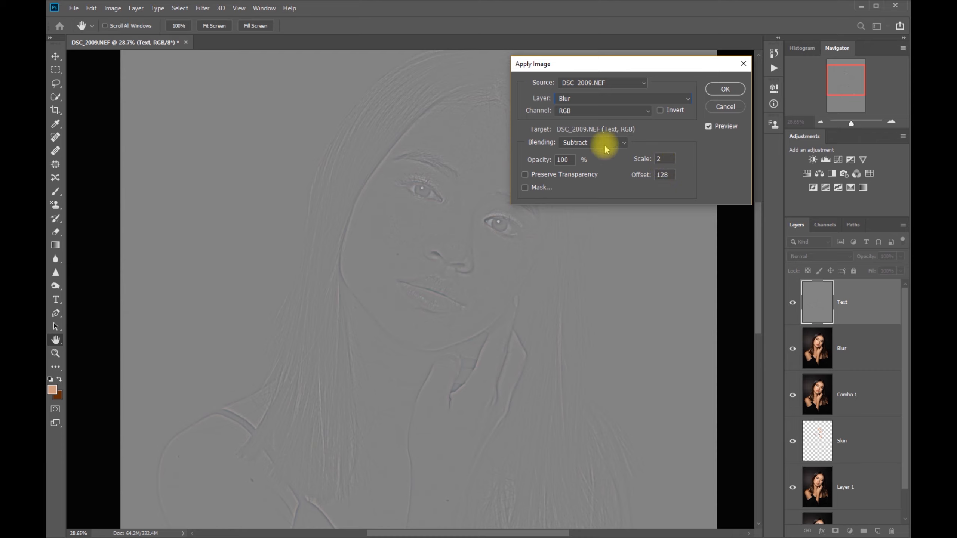
{"action": "left_click", "coordinate": [725, 89]}
Step: Inspect the texture around the lips and eyes, and set the Text layer's blend mode to Linear Light
{"action": "key", "text": "l"}
{"action": "left_click_drag", "start_coordinate": [851, 123], "coordinate": [856, 123]}
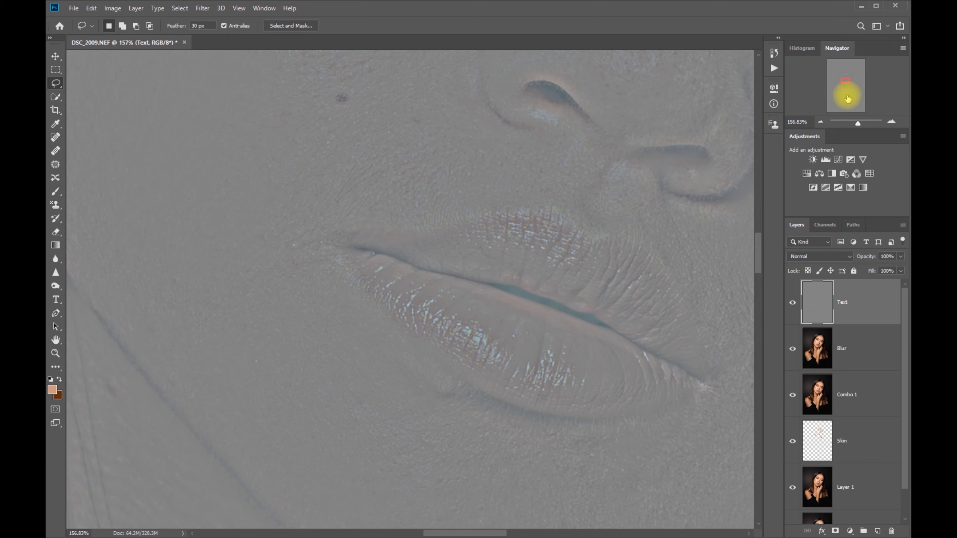
{"action": "left_click_drag", "start_coordinate": [846, 80], "coordinate": [847, 78]}
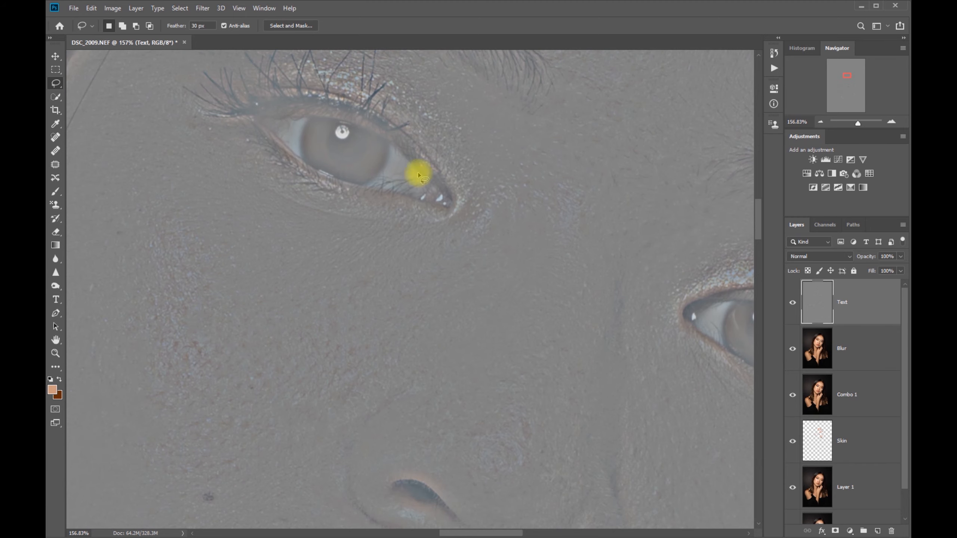
{"action": "left_click_drag", "start_coordinate": [859, 126], "coordinate": [851, 126]}
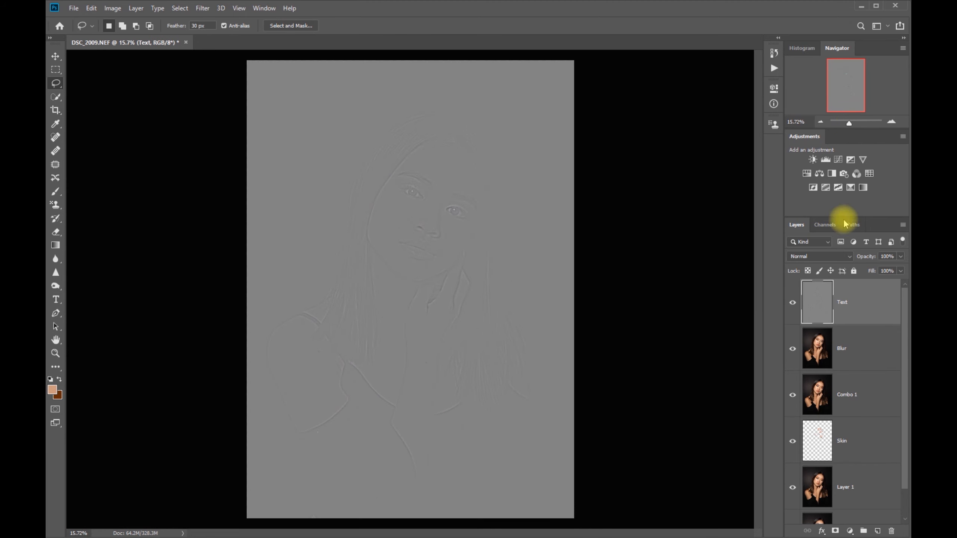
{"action": "left_click", "coordinate": [849, 257]}
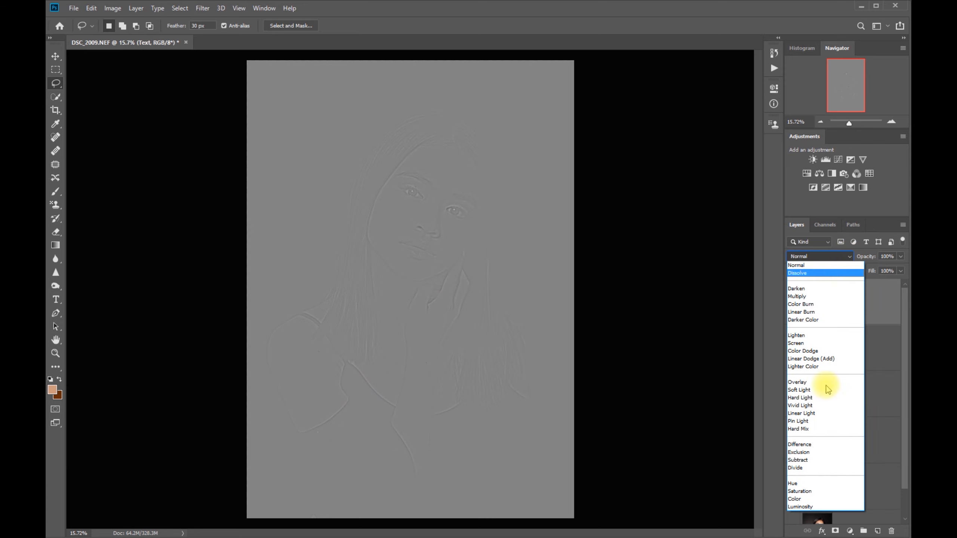
{"action": "left_click", "coordinate": [844, 413]}
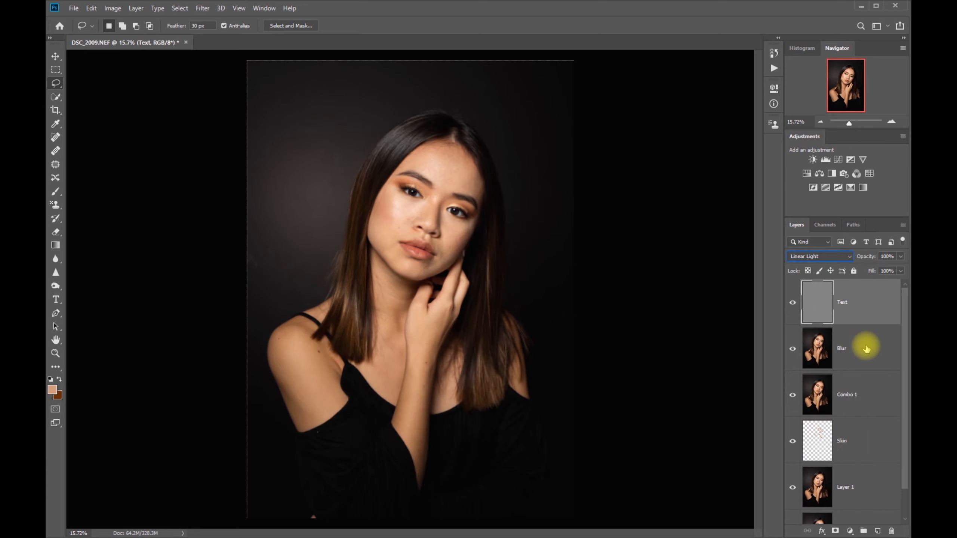
Step: Select the Blur layer and frame the whole face for skin retouching
{"action": "left_click", "coordinate": [866, 348]}
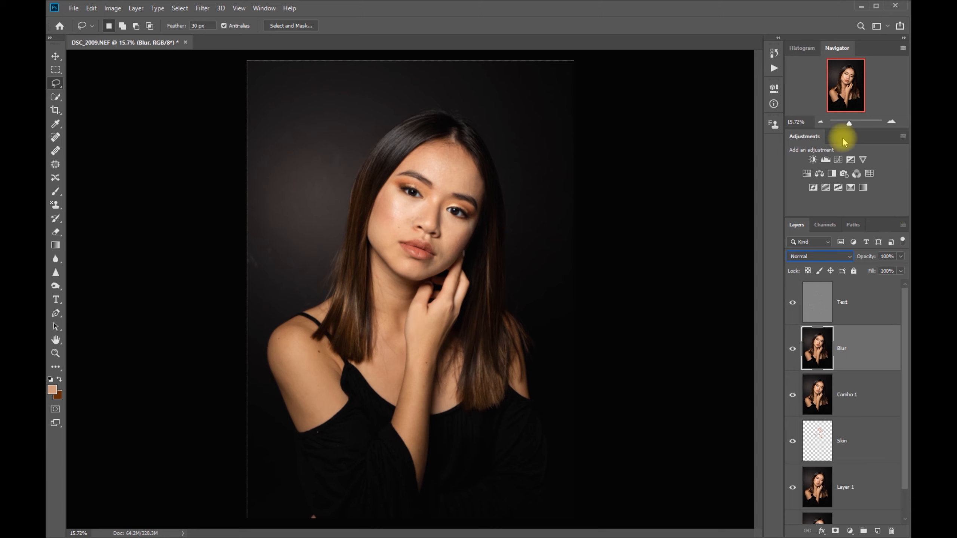
{"action": "left_click_drag", "start_coordinate": [849, 123], "coordinate": [854, 123]}
{"action": "left_click_drag", "start_coordinate": [840, 81], "coordinate": [843, 73]}
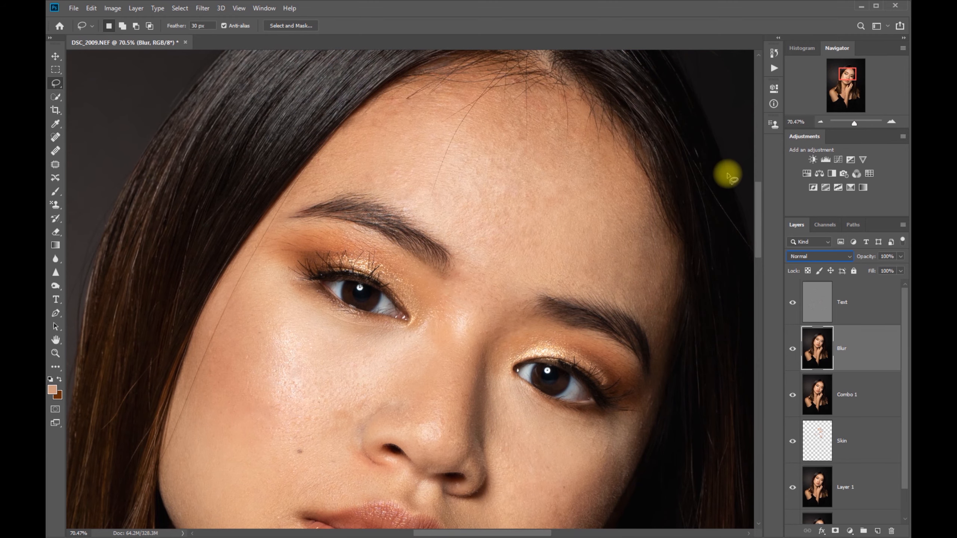
{"action": "left_click_drag", "start_coordinate": [856, 126], "coordinate": [853, 125]}
{"action": "left_click_drag", "start_coordinate": [840, 80], "coordinate": [846, 78]}
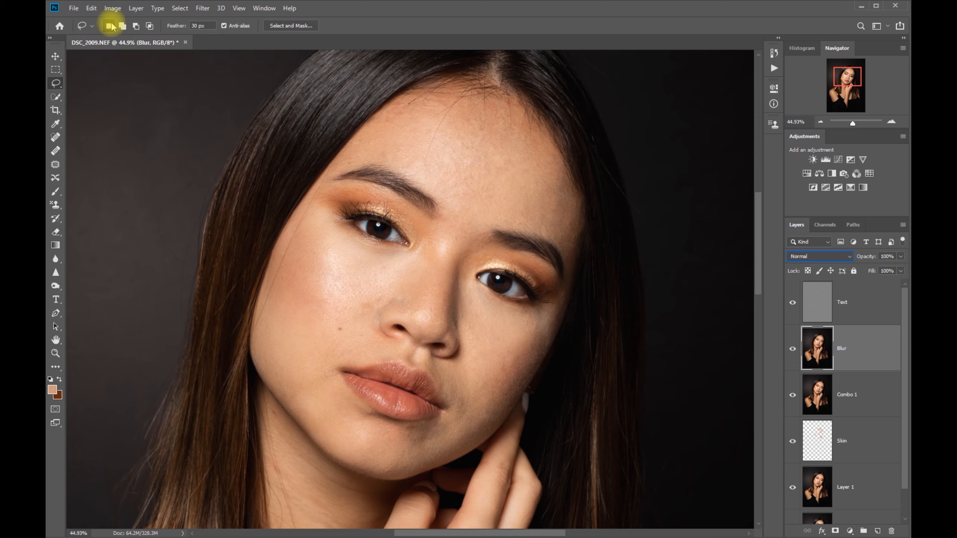
Step: Try the Polygonal and Magnetic Lasso tools and return to the standard Lasso tool
{"action": "right_click", "coordinate": [56, 86]}
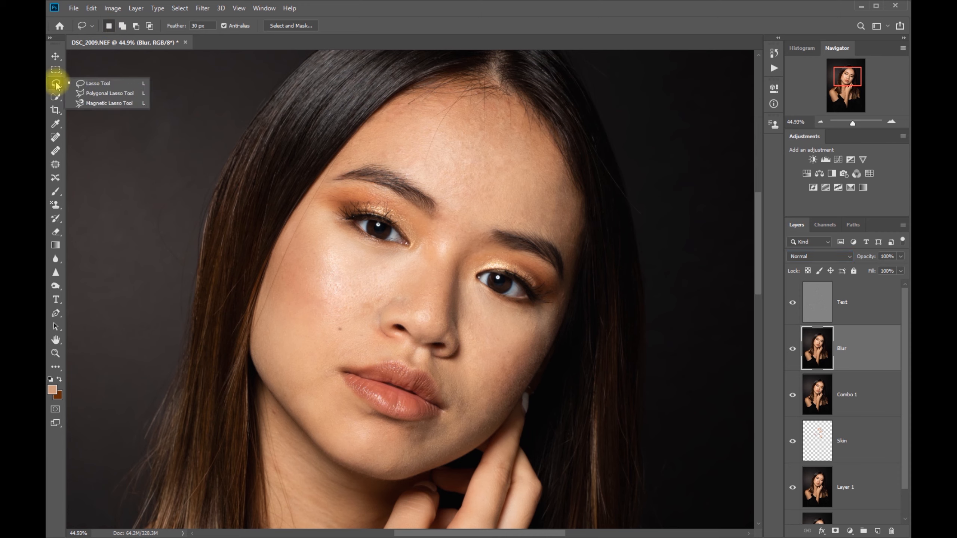
{"action": "left_click", "coordinate": [89, 94]}
{"action": "right_click", "coordinate": [56, 84]}
{"action": "left_click", "coordinate": [100, 103]}
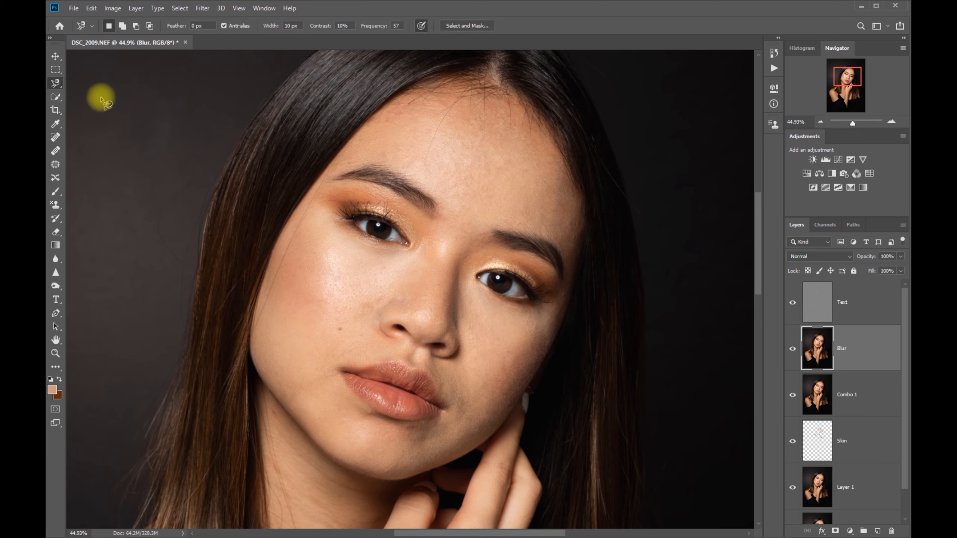
{"action": "right_click", "coordinate": [56, 84]}
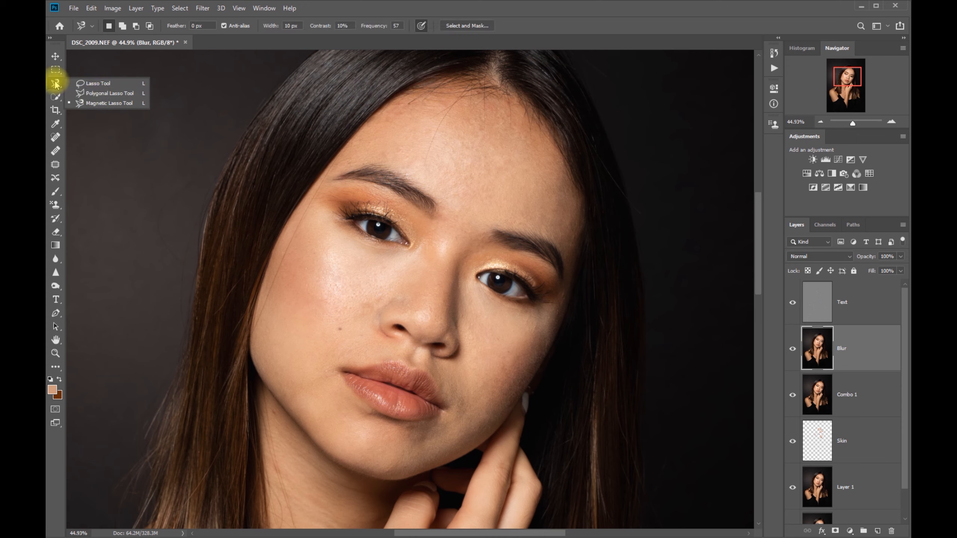
{"action": "left_click", "coordinate": [98, 83]}
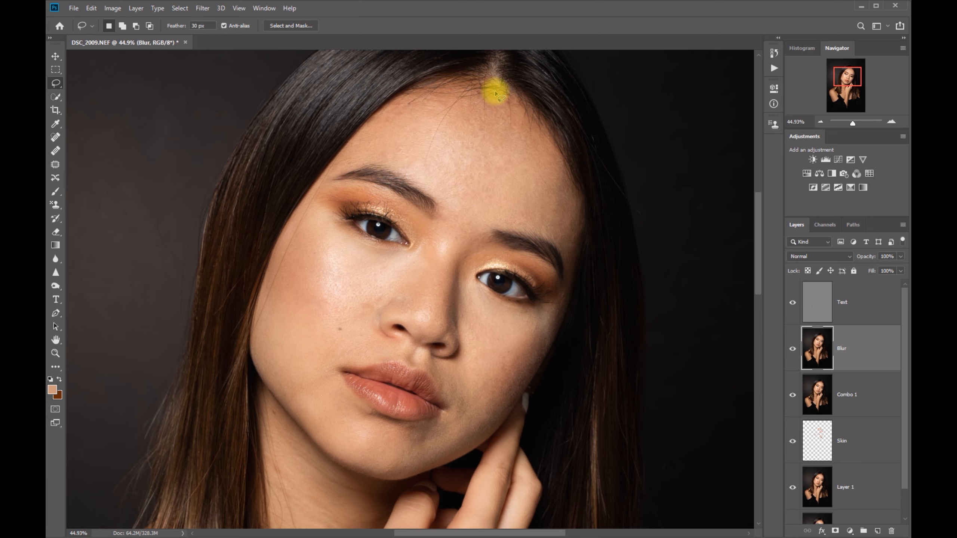
Step: Lasso the left half of the forehead above the eyebrow, apply a Gaussian Blur of 13.9 pixels to it and deselect
{"action": "mouse_move", "coordinate": [496, 97]}
{"action": "left_mouse_down"}
{"action": "mouse_move", "coordinate": [464, 192]}
{"action": "mouse_move", "coordinate": [437, 203]}
{"action": "mouse_move", "coordinate": [398, 167]}
{"action": "mouse_move", "coordinate": [333, 162]}
{"action": "mouse_move", "coordinate": [378, 112]}
{"action": "mouse_move", "coordinate": [421, 83]}
{"action": "mouse_move", "coordinate": [476, 86]}
{"action": "mouse_move", "coordinate": [493, 102]}
{"action": "mouse_move", "coordinate": [467, 181]}
{"action": "left_mouse_up"}
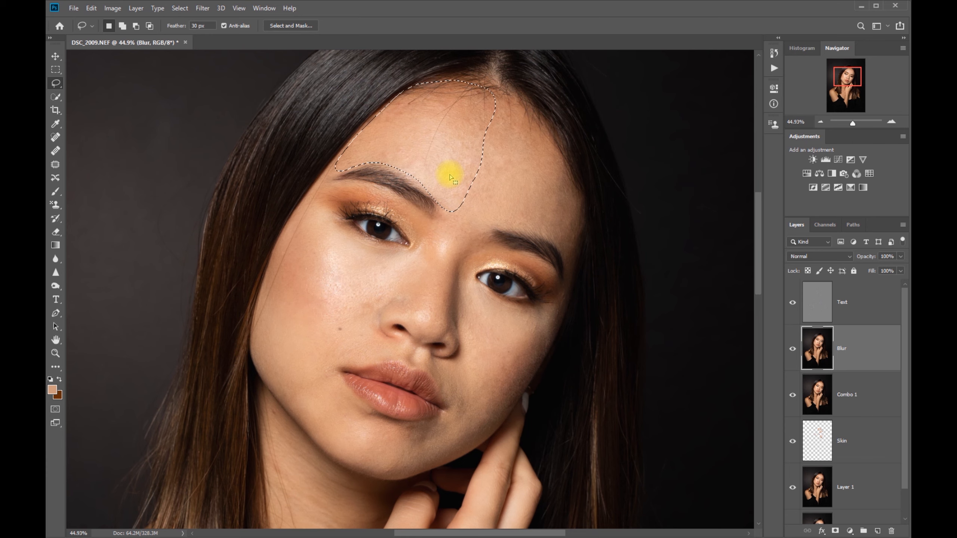
{"action": "key", "text": "ctrl+alt+f"}
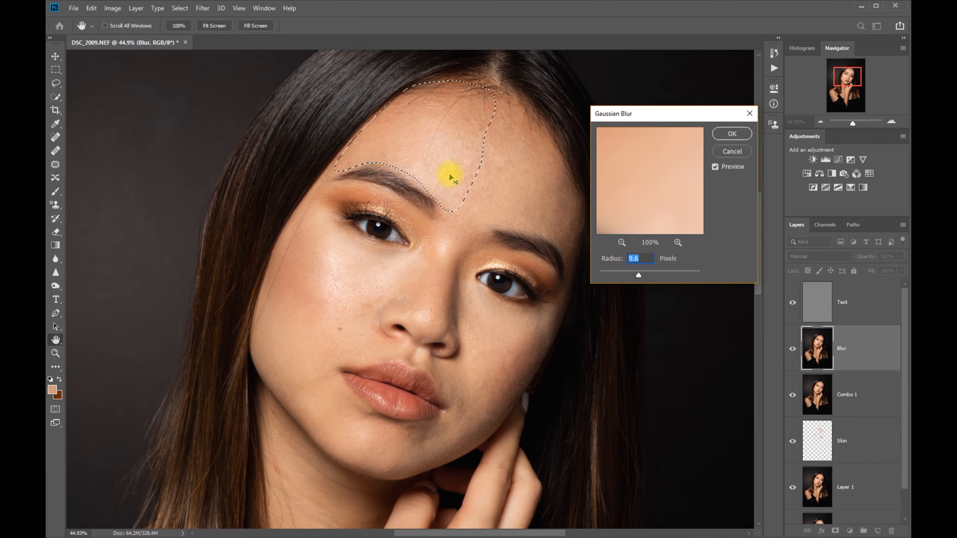
{"action": "left_click_drag", "start_coordinate": [649, 276], "coordinate": [640, 274]}
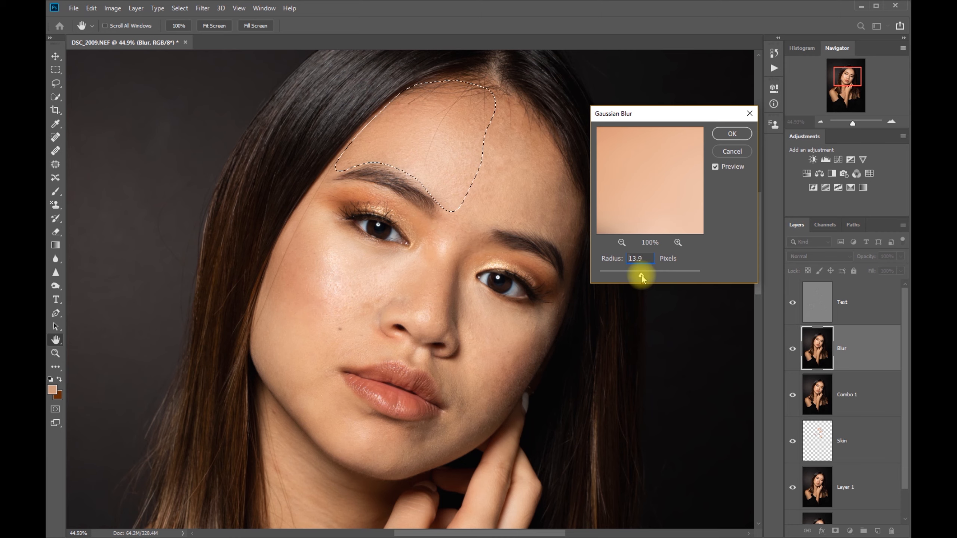
{"action": "left_click", "coordinate": [716, 167]}
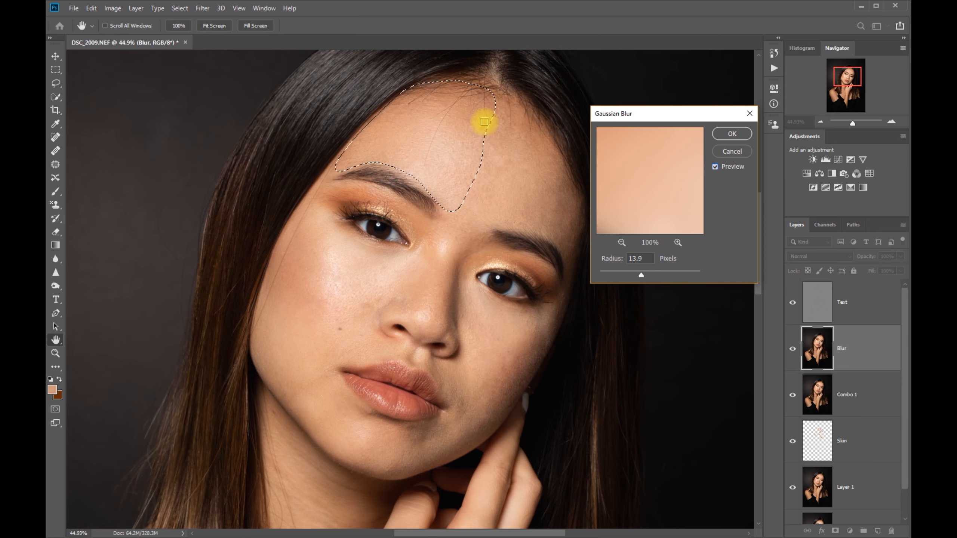
{"action": "left_click", "coordinate": [732, 133]}
{"action": "key", "text": "ctrl+d"}
Step: Lasso the right half of the forehead, smooth it with a Gaussian Blur of 13.9 pixels and deselect
{"action": "key", "text": "l"}
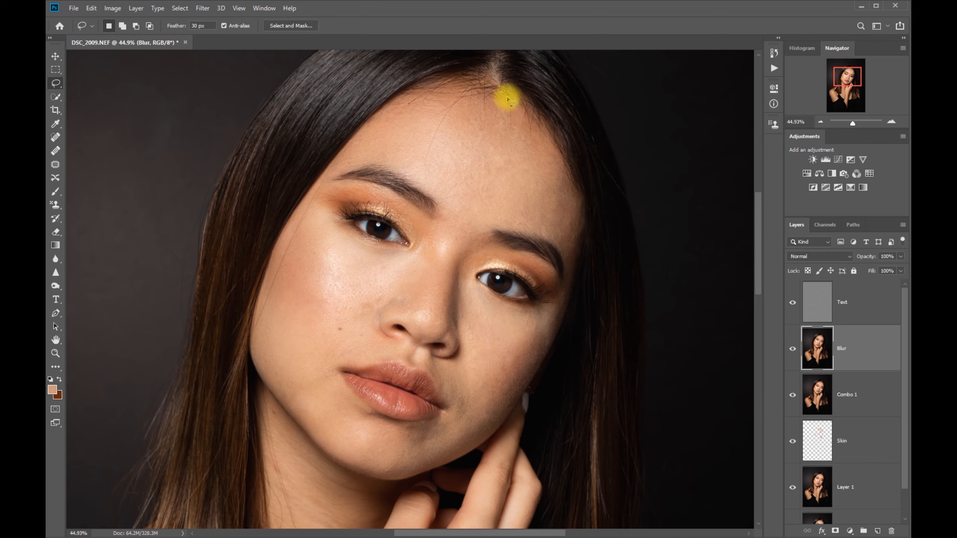
{"action": "mouse_move", "coordinate": [477, 160]}
{"action": "left_mouse_down"}
{"action": "mouse_move", "coordinate": [458, 210]}
{"action": "mouse_move", "coordinate": [474, 234]}
{"action": "mouse_move", "coordinate": [512, 223]}
{"action": "mouse_move", "coordinate": [548, 240]}
{"action": "mouse_move", "coordinate": [571, 269]}
{"action": "mouse_move", "coordinate": [579, 214]}
{"action": "mouse_move", "coordinate": [570, 162]}
{"action": "mouse_move", "coordinate": [523, 100]}
{"action": "mouse_move", "coordinate": [501, 99]}
{"action": "left_mouse_up"}
{"action": "key", "text": "ctrl+alt+f"}
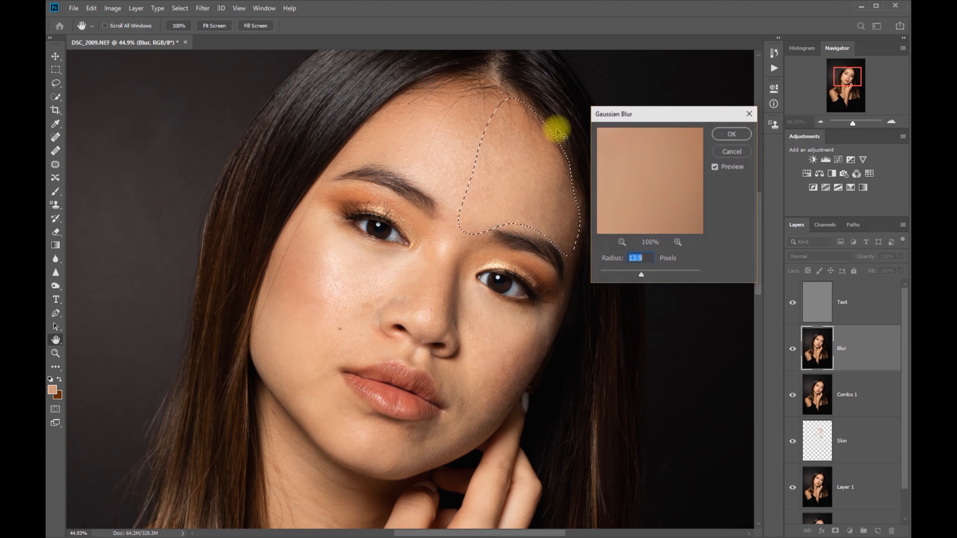
{"action": "left_click", "coordinate": [715, 166]}
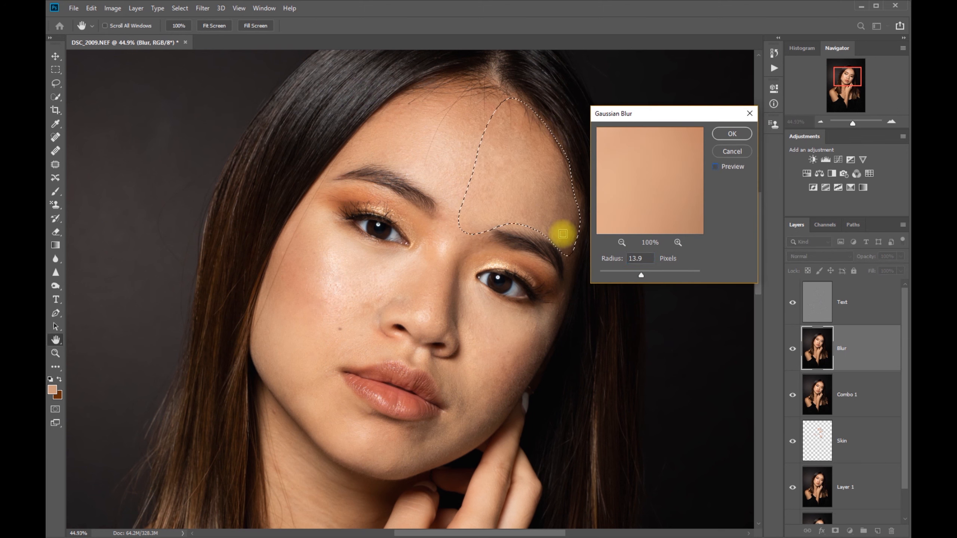
{"action": "left_click", "coordinate": [715, 166]}
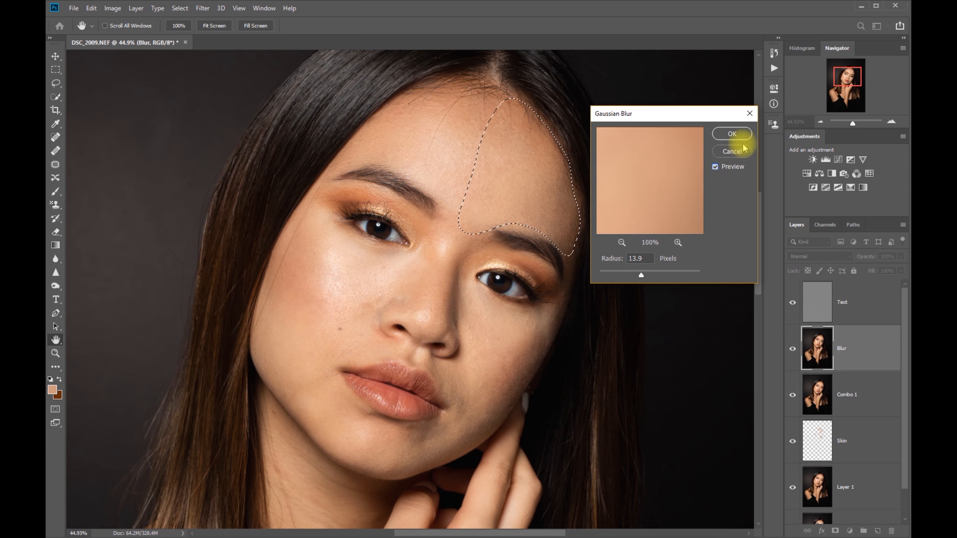
{"action": "left_click", "coordinate": [732, 134]}
{"action": "key", "text": "ctrl+d"}
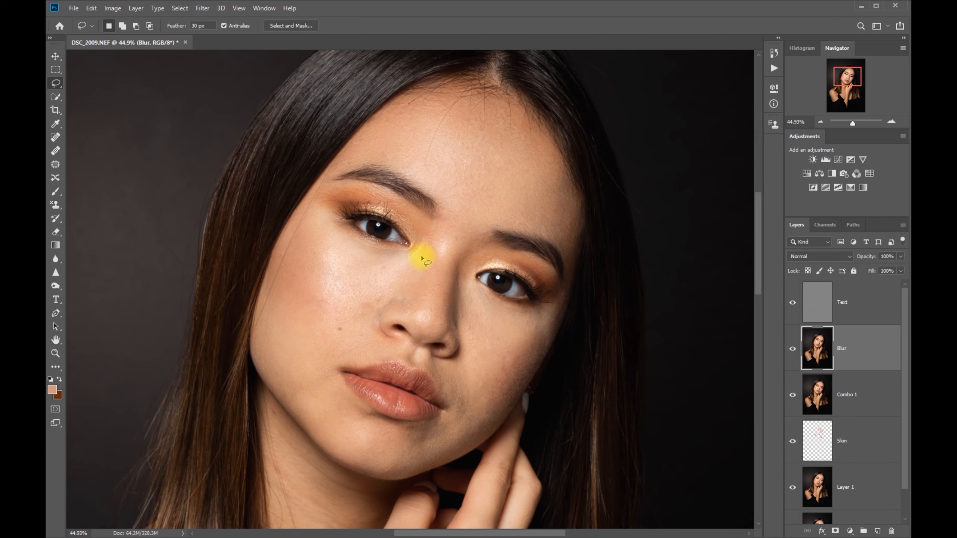
Step: Lasso the left cheek from under the eye to beside the nose and apply a Gaussian Blur of 11.1 pixels
{"action": "mouse_move", "coordinate": [431, 237]}
{"action": "left_mouse_down"}
{"action": "mouse_move", "coordinate": [400, 292]}
{"action": "mouse_move", "coordinate": [377, 312]}
{"action": "mouse_move", "coordinate": [333, 322]}
{"action": "mouse_move", "coordinate": [293, 318]}
{"action": "mouse_move", "coordinate": [271, 294]}
{"action": "mouse_move", "coordinate": [270, 274]}
{"action": "mouse_move", "coordinate": [324, 189]}
{"action": "mouse_move", "coordinate": [365, 243]}
{"action": "mouse_move", "coordinate": [388, 249]}
{"action": "mouse_move", "coordinate": [423, 235]}
{"action": "mouse_move", "coordinate": [434, 247]}
{"action": "mouse_move", "coordinate": [434, 271]}
{"action": "mouse_move", "coordinate": [392, 293]}
{"action": "left_mouse_up"}
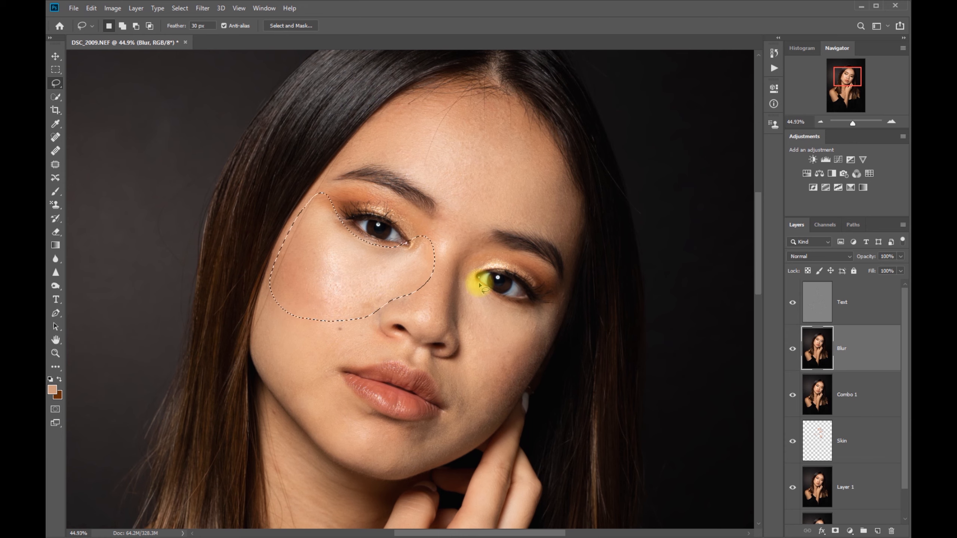
{"action": "key", "text": "ctrl+alt+f"}
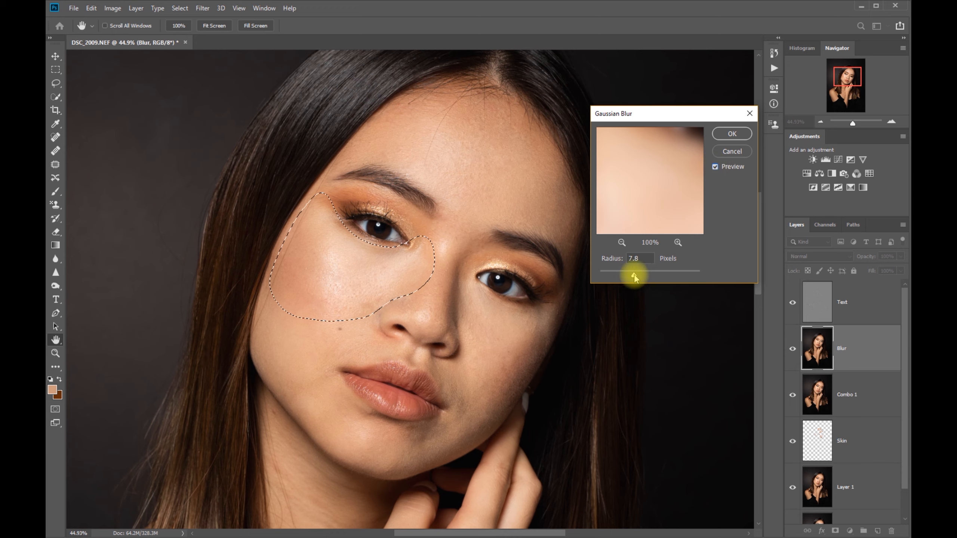
{"action": "left_click_drag", "start_coordinate": [634, 277], "coordinate": [637, 275]}
{"action": "left_click", "coordinate": [716, 167]}
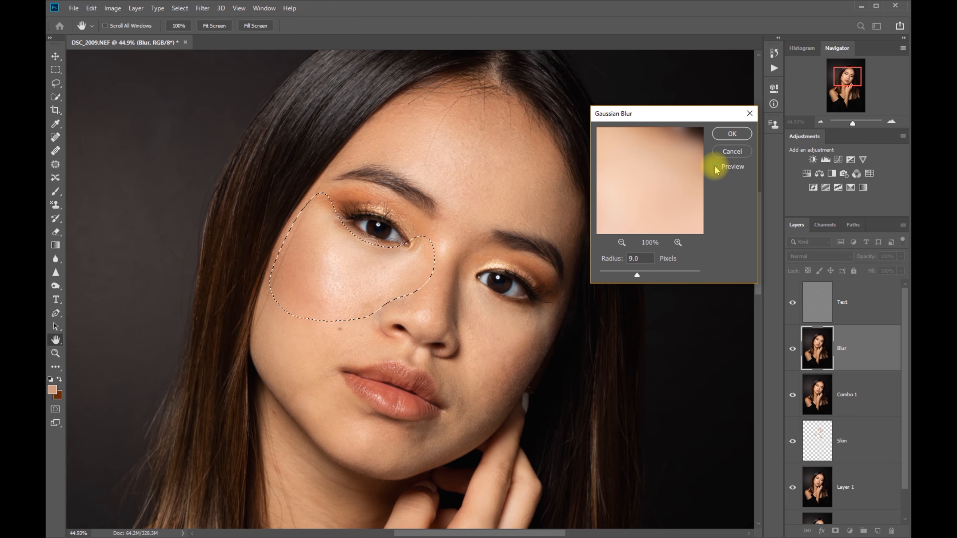
{"action": "left_click_drag", "start_coordinate": [637, 275], "coordinate": [640, 275]}
{"action": "left_click", "coordinate": [715, 167]}
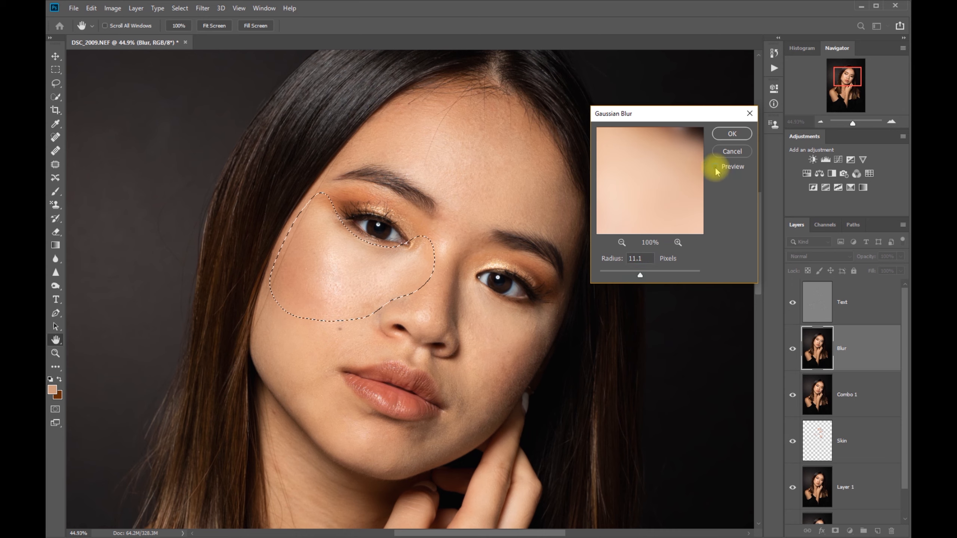
{"action": "left_click", "coordinate": [732, 134]}
Step: Lasso the lower left cheek and jaw around the mouth corner, apply a Gaussian Blur of 11.1 pixels and deselect
{"action": "key", "text": "l"}
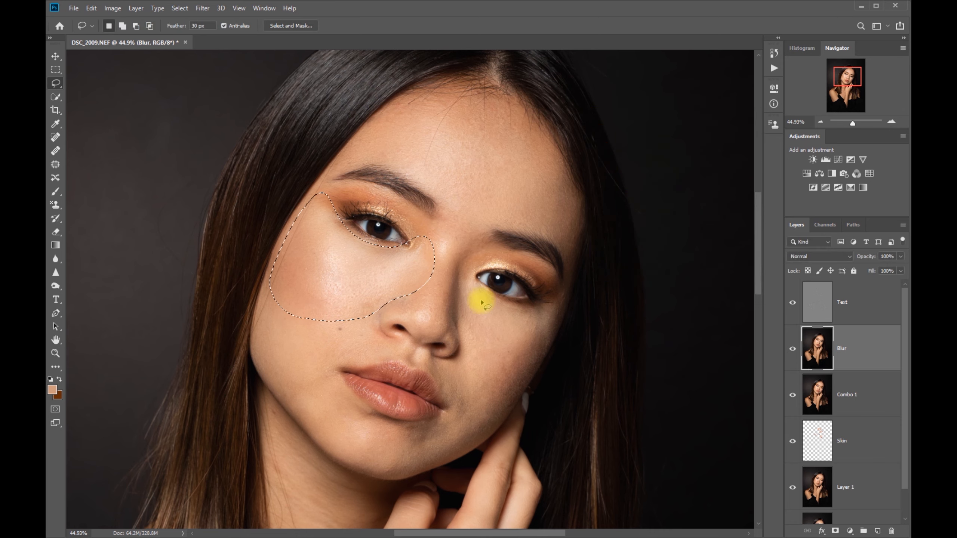
{"action": "mouse_move", "coordinate": [385, 304]}
{"action": "left_mouse_down"}
{"action": "mouse_move", "coordinate": [377, 321]}
{"action": "mouse_move", "coordinate": [403, 342]}
{"action": "mouse_move", "coordinate": [402, 362]}
{"action": "mouse_move", "coordinate": [343, 366]}
{"action": "mouse_move", "coordinate": [351, 392]}
{"action": "left_mouse_up"}
{"action": "mouse_move", "coordinate": [376, 411]}
{"action": "left_mouse_down"}
{"action": "mouse_move", "coordinate": [380, 437]}
{"action": "mouse_move", "coordinate": [366, 464]}
{"action": "mouse_move", "coordinate": [331, 449]}
{"action": "mouse_move", "coordinate": [259, 368]}
{"action": "mouse_move", "coordinate": [264, 282]}
{"action": "mouse_move", "coordinate": [344, 313]}
{"action": "left_mouse_up"}
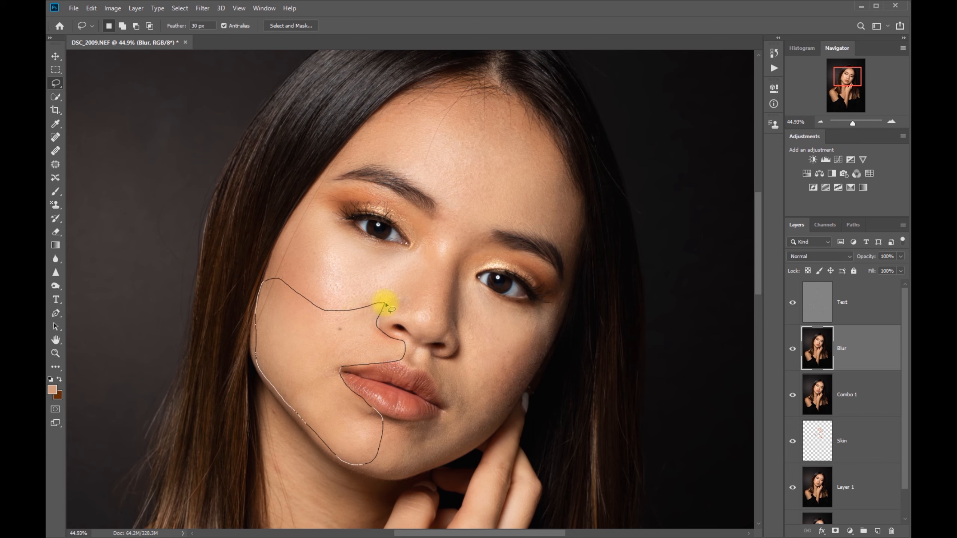
{"action": "left_click_drag", "start_coordinate": [383, 313], "coordinate": [380, 309]}
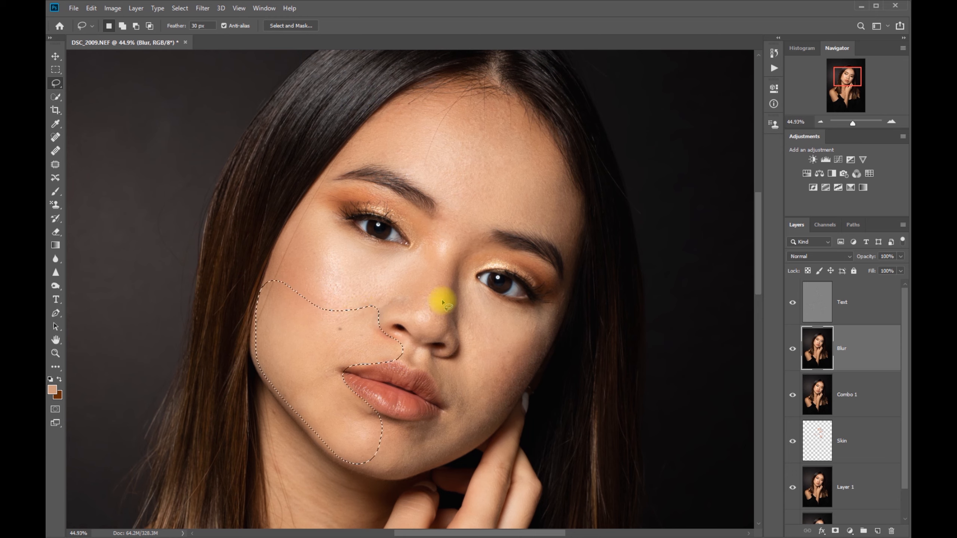
{"action": "key", "text": "ctrl+alt+f"}
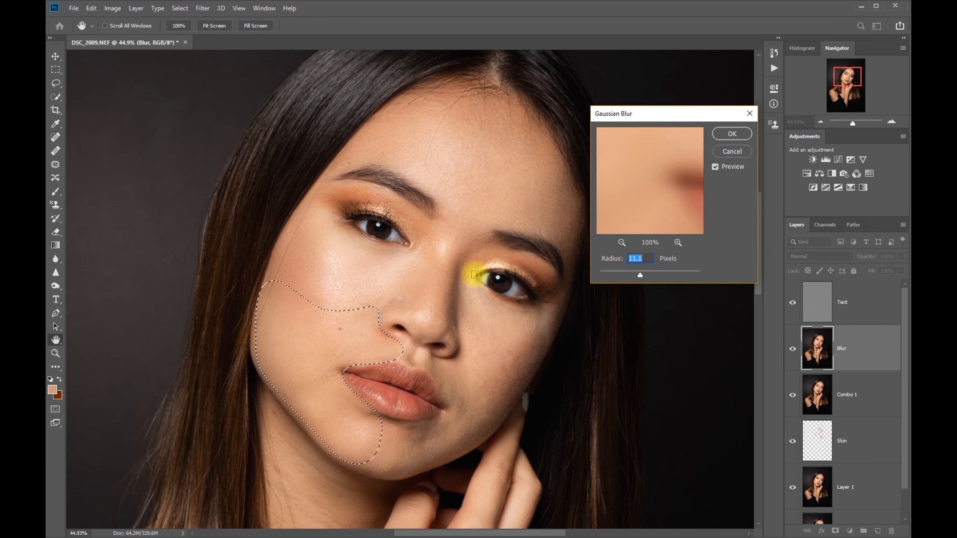
{"action": "left_click", "coordinate": [732, 134]}
{"action": "key", "text": "l"}
{"action": "key", "text": "ctrl+d"}
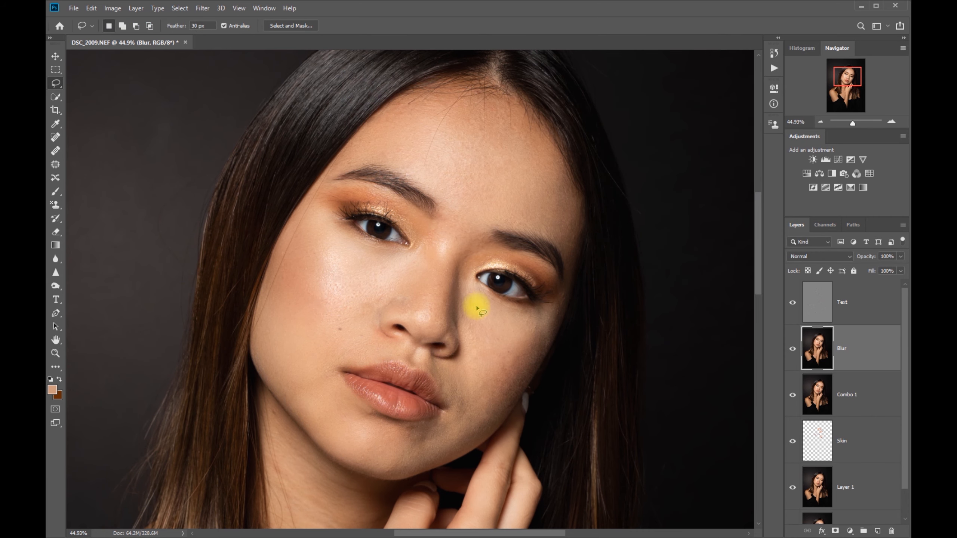
Step: Lasso the right cheek from under the eye down beside the nose, apply a Gaussian Blur of 11.1 pixels and deselect
{"action": "mouse_move", "coordinate": [467, 280]}
{"action": "left_mouse_down"}
{"action": "mouse_move", "coordinate": [542, 312]}
{"action": "mouse_move", "coordinate": [547, 325]}
{"action": "mouse_move", "coordinate": [533, 373]}
{"action": "mouse_move", "coordinate": [507, 403]}
{"action": "mouse_move", "coordinate": [484, 390]}
{"action": "mouse_move", "coordinate": [461, 351]}
{"action": "mouse_move", "coordinate": [459, 270]}
{"action": "mouse_move", "coordinate": [488, 298]}
{"action": "left_mouse_up"}
{"action": "key", "text": "ctrl+alt+f"}
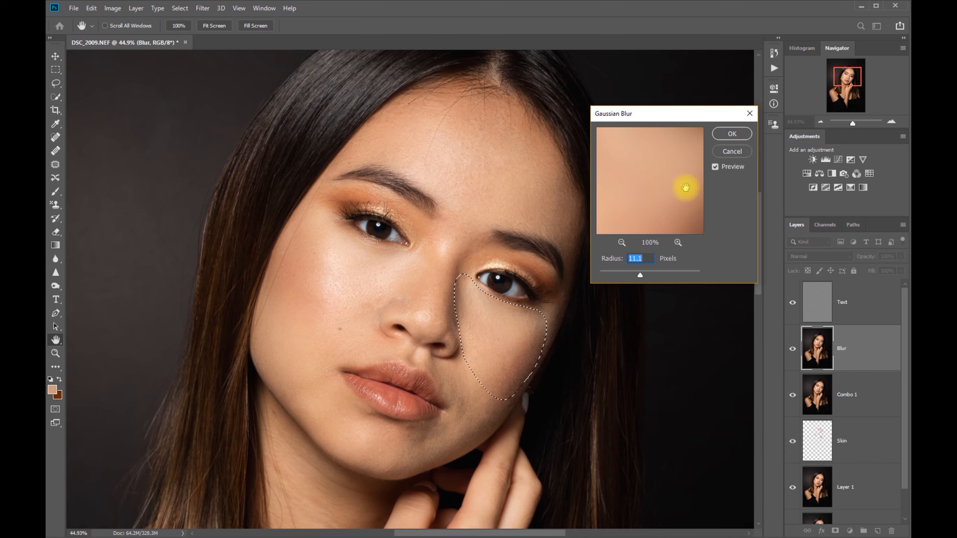
{"action": "left_click", "coordinate": [731, 134]}
{"action": "key", "text": "ctrl+d"}
Step: Lasso the lower right cheek and chin around the mouth corner and smooth it with a Gaussian Blur of 11.1 pixels
{"action": "mouse_move", "coordinate": [455, 359]}
{"action": "left_mouse_down"}
{"action": "mouse_move", "coordinate": [491, 390]}
{"action": "mouse_move", "coordinate": [493, 424]}
{"action": "left_mouse_up"}
{"action": "mouse_move", "coordinate": [437, 359]}
{"action": "left_mouse_down"}
{"action": "mouse_move", "coordinate": [460, 364]}
{"action": "mouse_move", "coordinate": [497, 394]}
{"action": "mouse_move", "coordinate": [500, 424]}
{"action": "mouse_move", "coordinate": [441, 463]}
{"action": "mouse_move", "coordinate": [392, 474]}
{"action": "mouse_move", "coordinate": [392, 439]}
{"action": "mouse_move", "coordinate": [438, 418]}
{"action": "mouse_move", "coordinate": [451, 381]}
{"action": "mouse_move", "coordinate": [451, 398]}
{"action": "mouse_move", "coordinate": [409, 364]}
{"action": "mouse_move", "coordinate": [422, 347]}
{"action": "mouse_move", "coordinate": [474, 367]}
{"action": "mouse_move", "coordinate": [501, 399]}
{"action": "mouse_move", "coordinate": [489, 430]}
{"action": "left_mouse_up"}
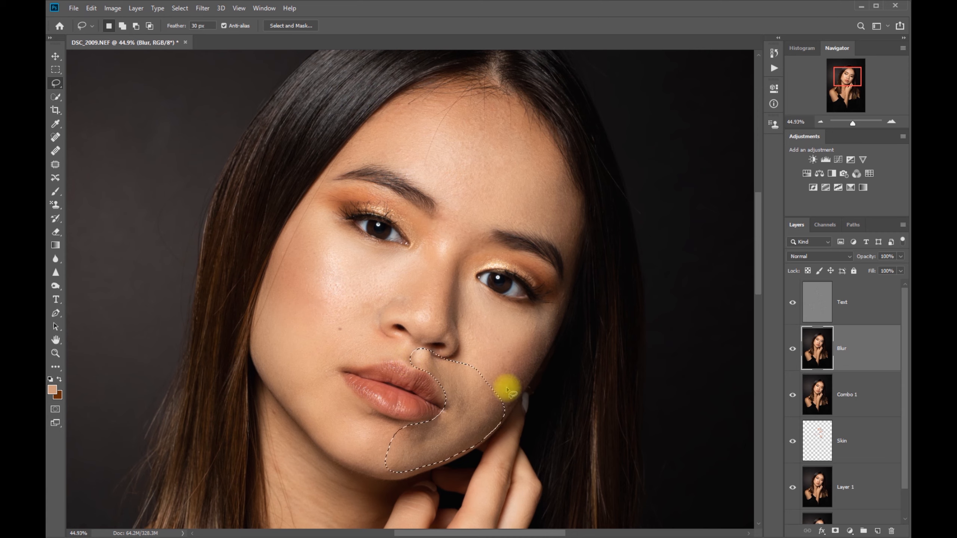
{"action": "key", "text": "ctrl+alt+f"}
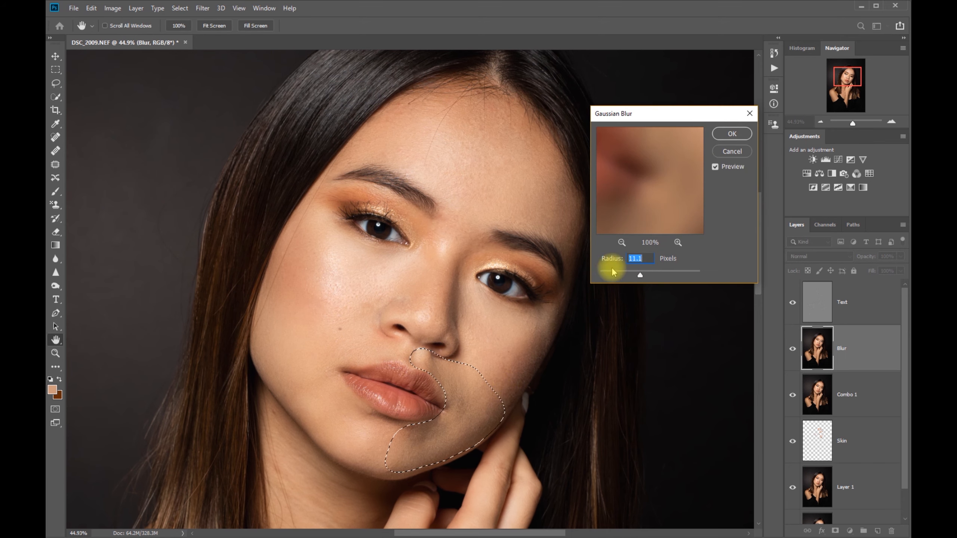
{"action": "left_click", "coordinate": [728, 131]}
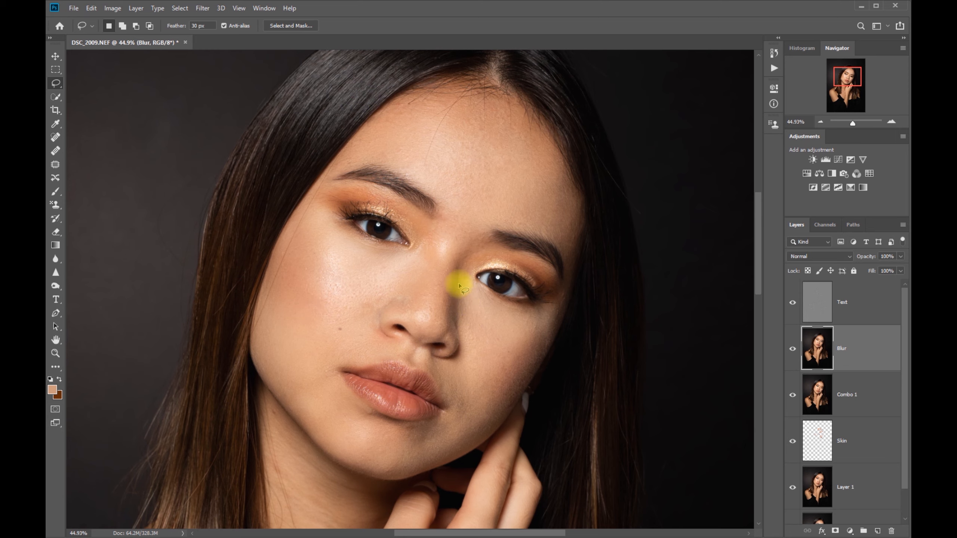
Step: Lasso the bridge and right side of the nose, apply a Gaussian Blur of 11.1 pixels and deselect
{"action": "mouse_move", "coordinate": [460, 257]}
{"action": "left_mouse_down"}
{"action": "mouse_move", "coordinate": [450, 289]}
{"action": "mouse_move", "coordinate": [452, 323]}
{"action": "mouse_move", "coordinate": [441, 331]}
{"action": "mouse_move", "coordinate": [430, 302]}
{"action": "mouse_move", "coordinate": [410, 295]}
{"action": "mouse_move", "coordinate": [416, 276]}
{"action": "mouse_move", "coordinate": [425, 261]}
{"action": "mouse_move", "coordinate": [477, 239]}
{"action": "mouse_move", "coordinate": [483, 252]}
{"action": "mouse_move", "coordinate": [447, 272]}
{"action": "left_mouse_up"}
{"action": "key", "text": "ctrl+alt+f"}
{"action": "left_click", "coordinate": [733, 134]}
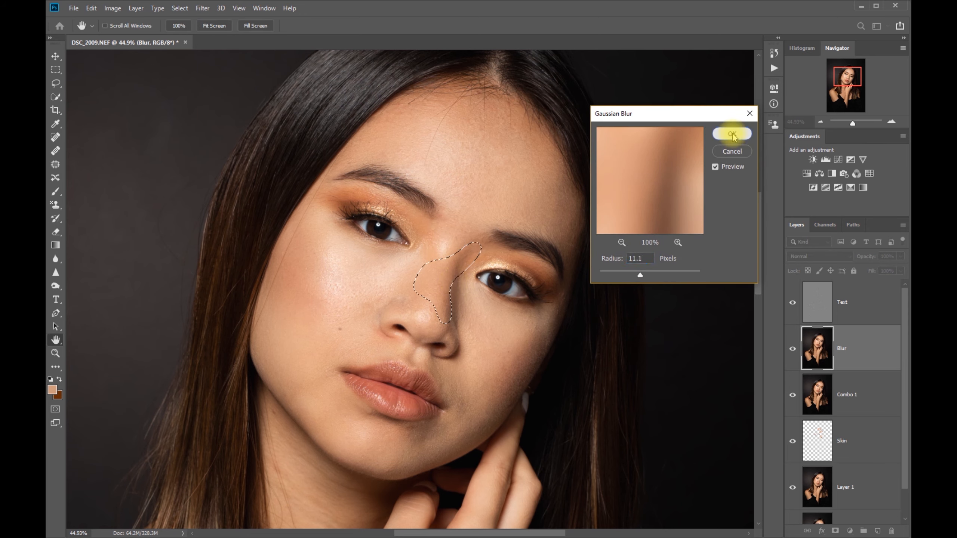
{"action": "left_click", "coordinate": [580, 402]}
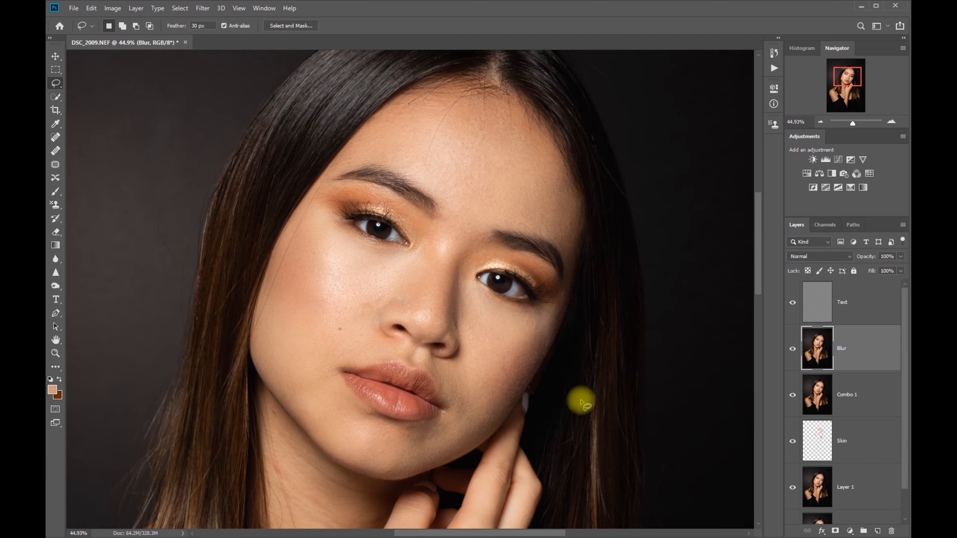
Step: Select the Text and Blur layers together and put them in a layer group
{"action": "left_click", "coordinate": [882, 309]}
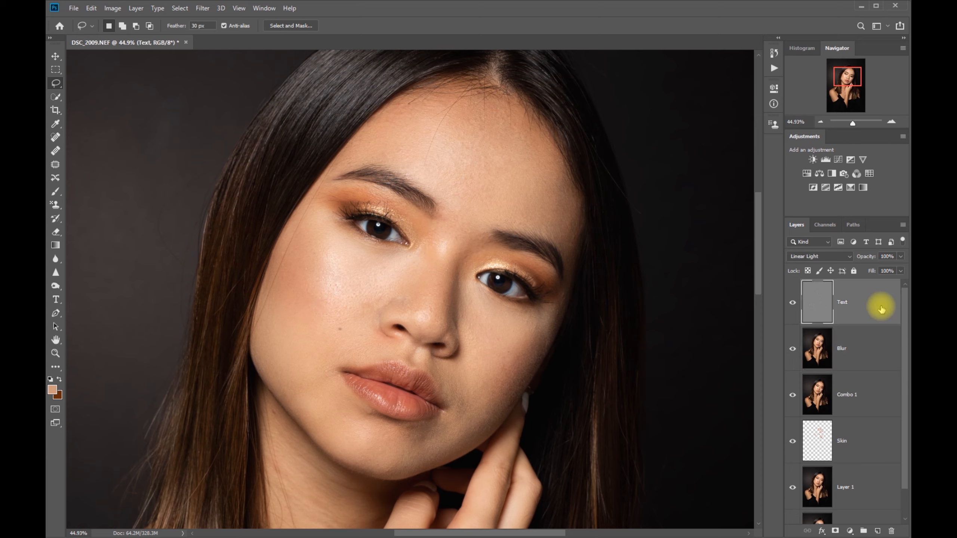
{"action": "left_click", "coordinate": [871, 348], "text": "shift"}
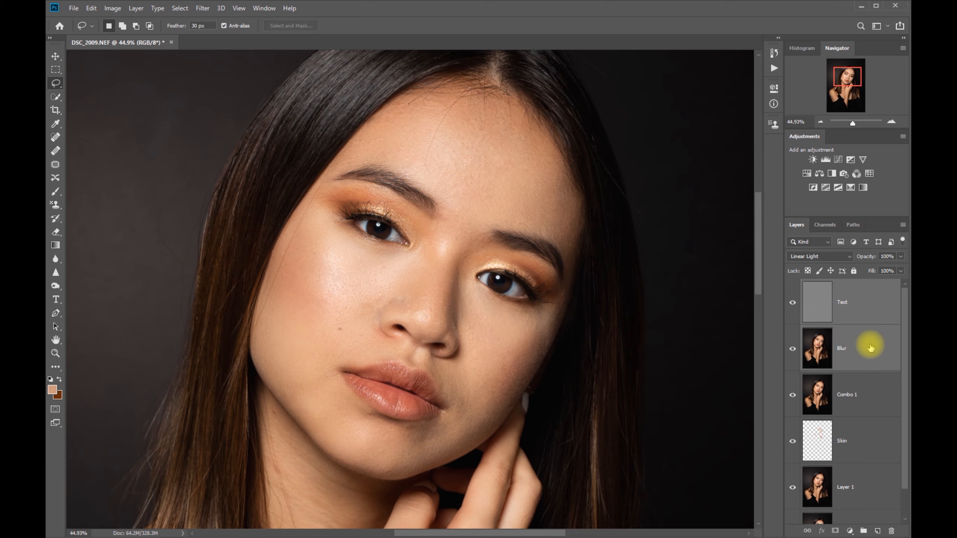
{"action": "left_click", "coordinate": [864, 531]}
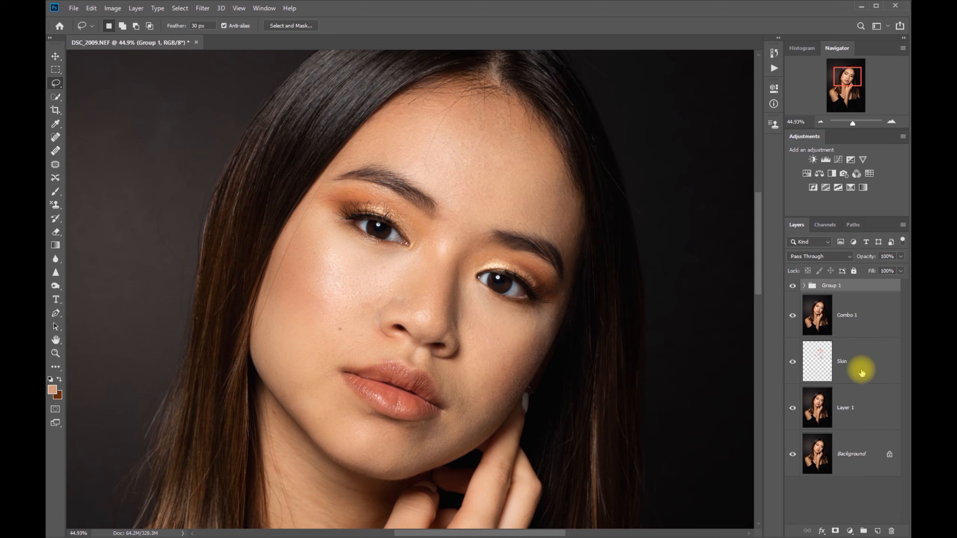
Step: Toggle the visibility of the frequency separation group and the Combo 1, Skin and Layer 1 layers to compare the retouch with the original
{"action": "left_click", "coordinate": [794, 286]}
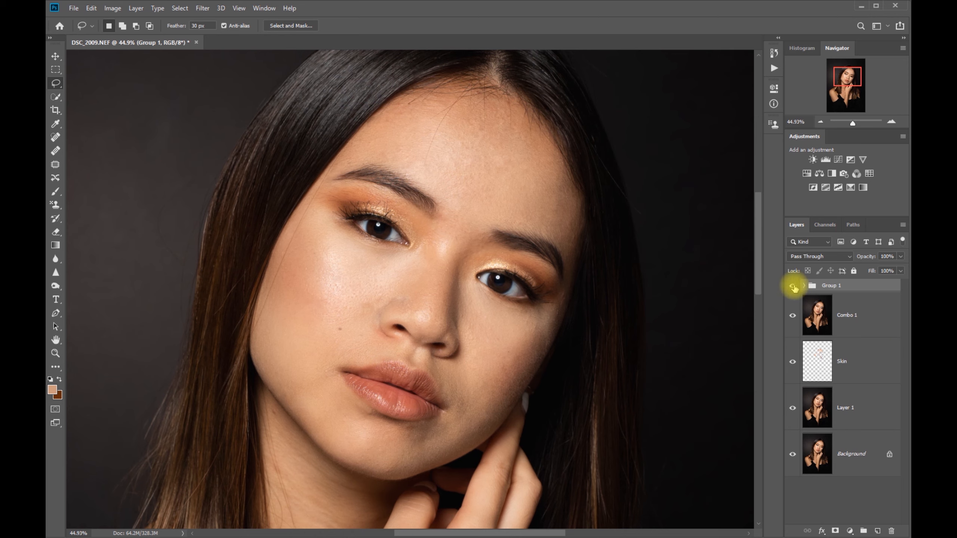
{"action": "left_click", "coordinate": [793, 316]}
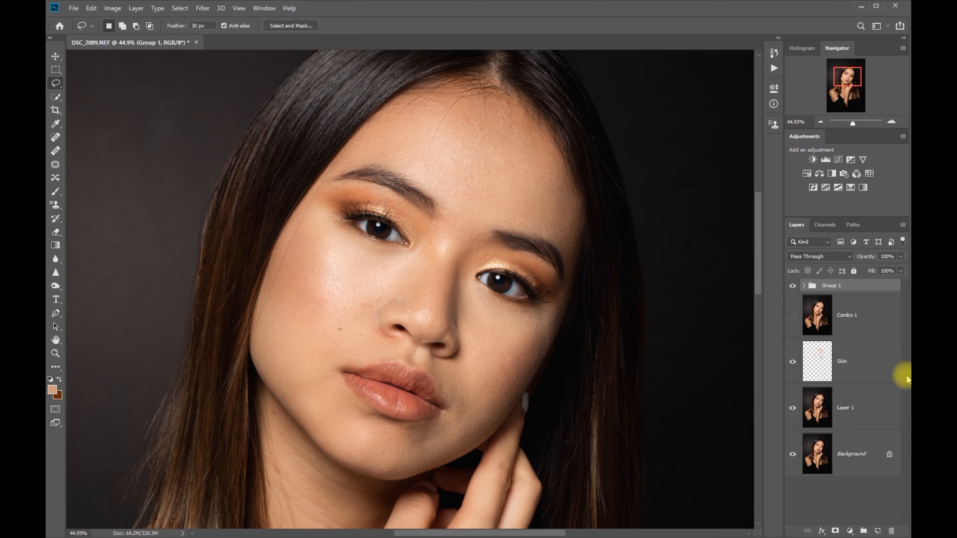
{"action": "left_click", "coordinate": [793, 288]}
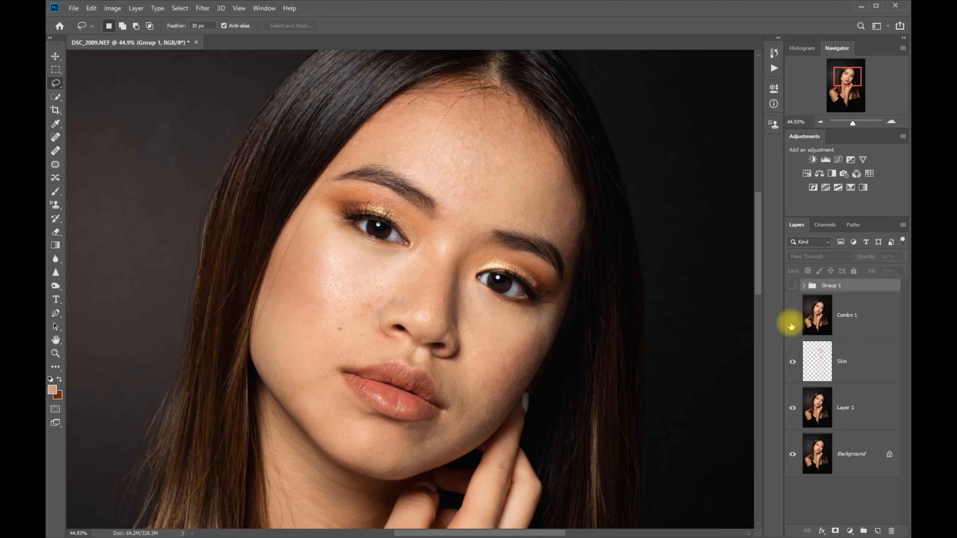
{"action": "left_click", "coordinate": [794, 362]}
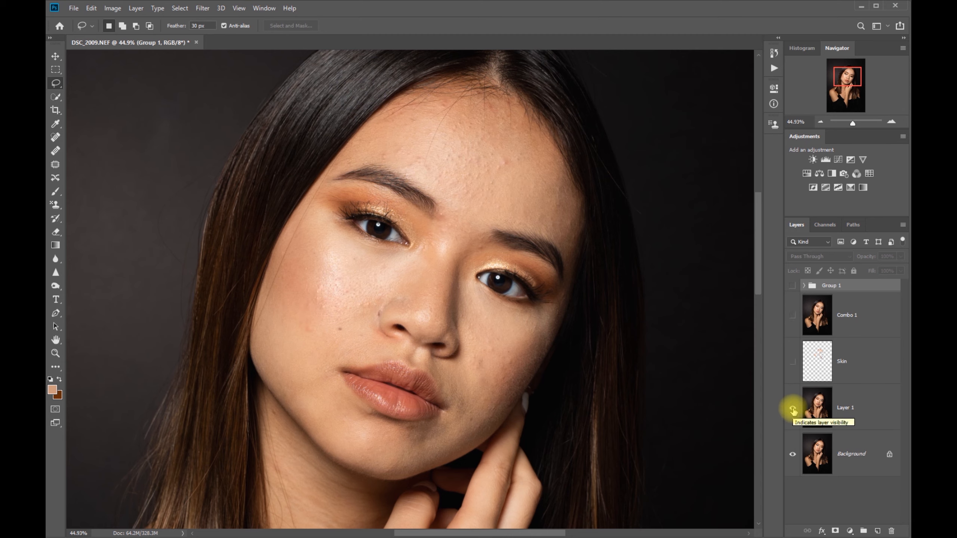
{"action": "left_click", "coordinate": [792, 409]}
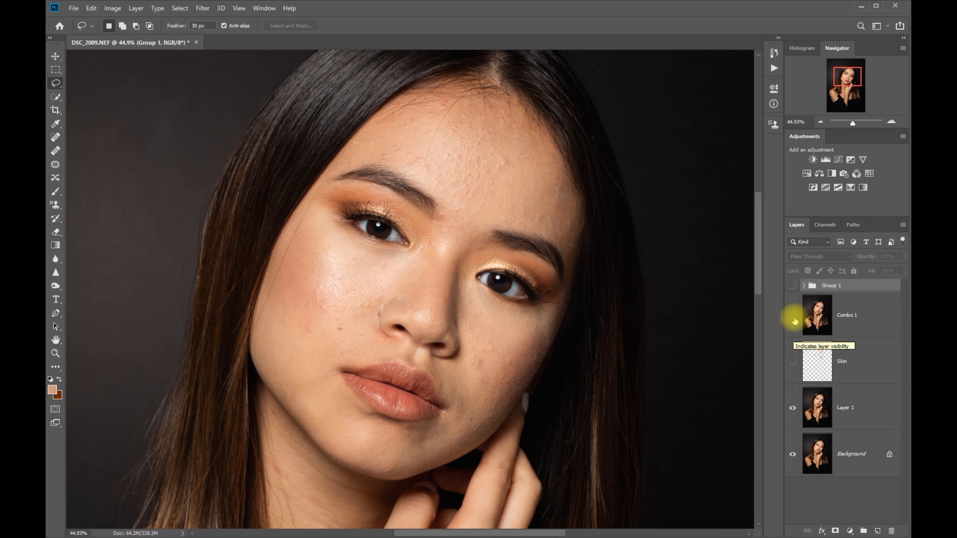